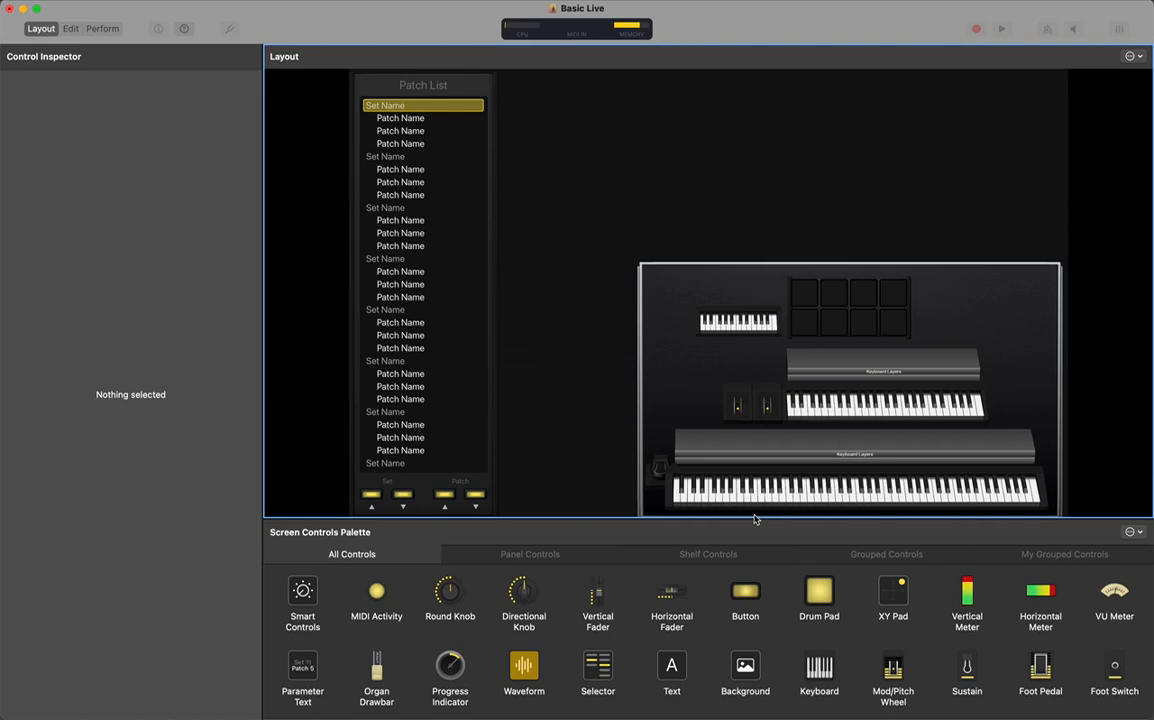
In MIDI Control Center, review Device Settings, then return to the KeyLab map showing pad 1 (A0, channel 10)
{"action": "key", "text": "super+Tab"}
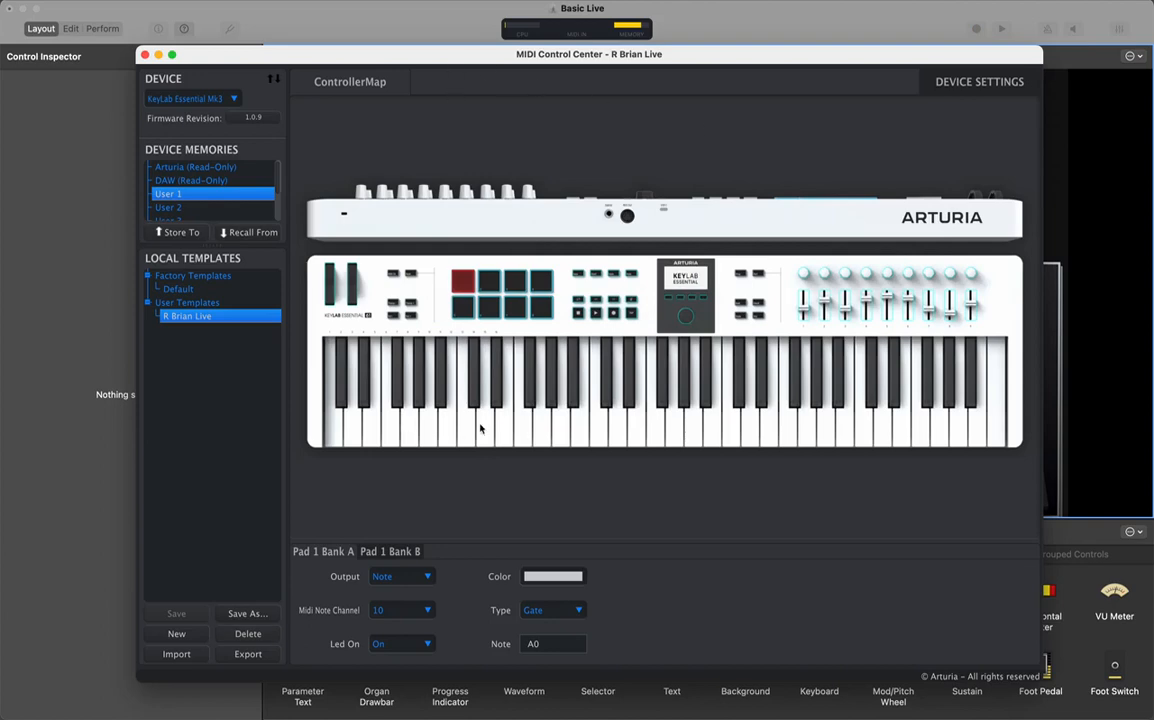
{"action": "left_click", "coordinate": [963, 83]}
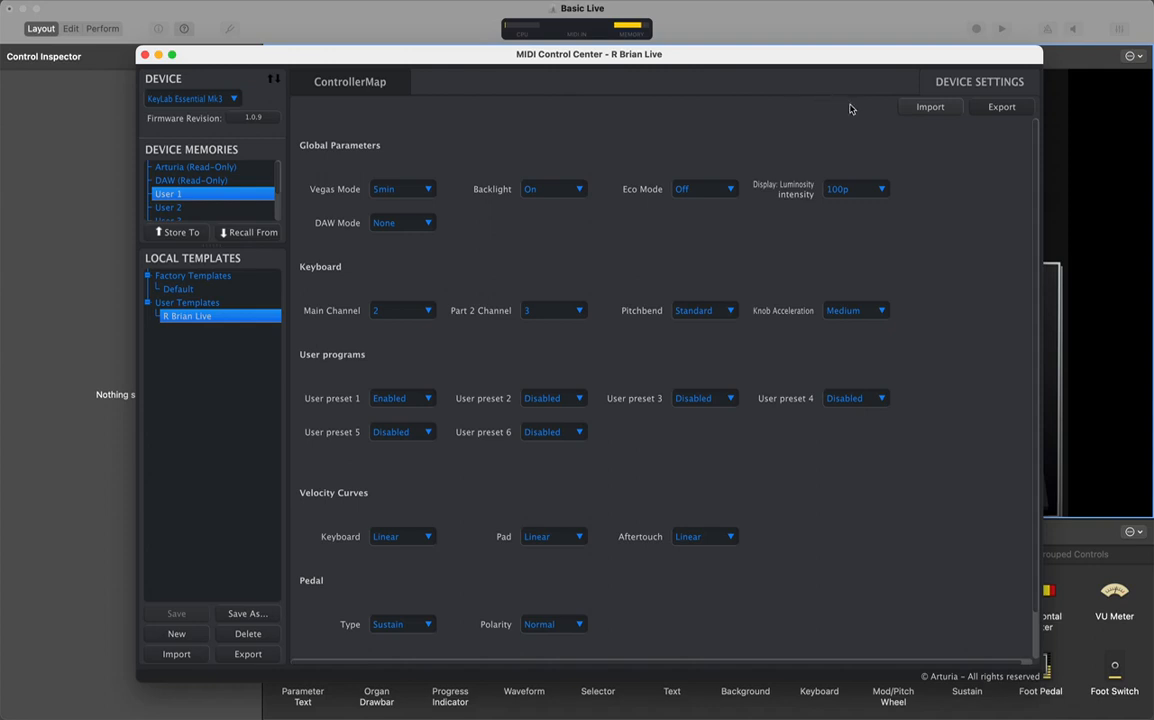
{"action": "left_click", "coordinate": [318, 82]}
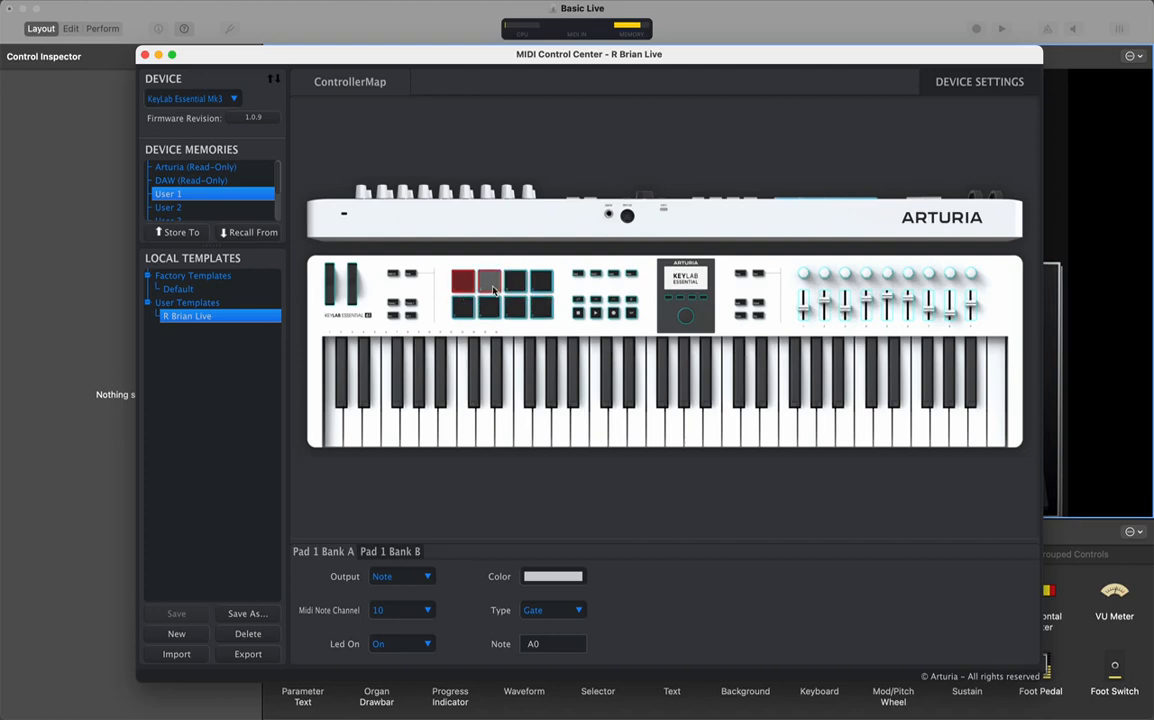
Check pad 1's Bank B settings (channel 11, note C2, blue), then close MIDI Control Center
{"action": "left_click", "coordinate": [390, 552]}
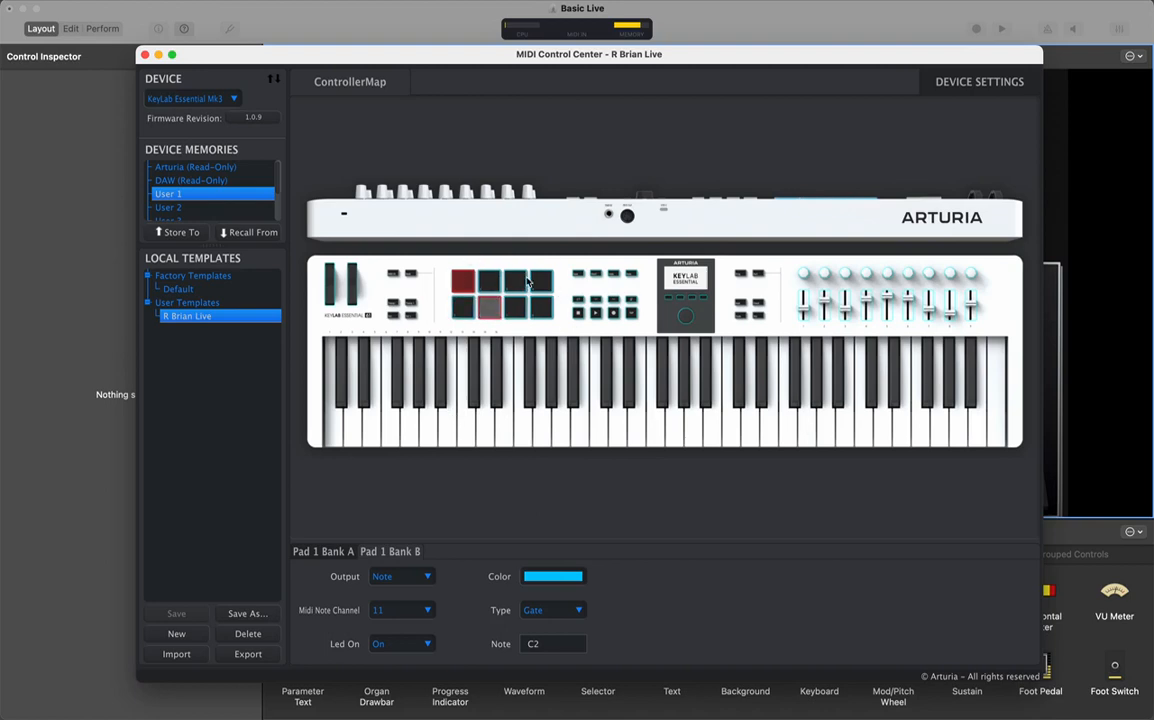
{"action": "left_click", "coordinate": [833, 25]}
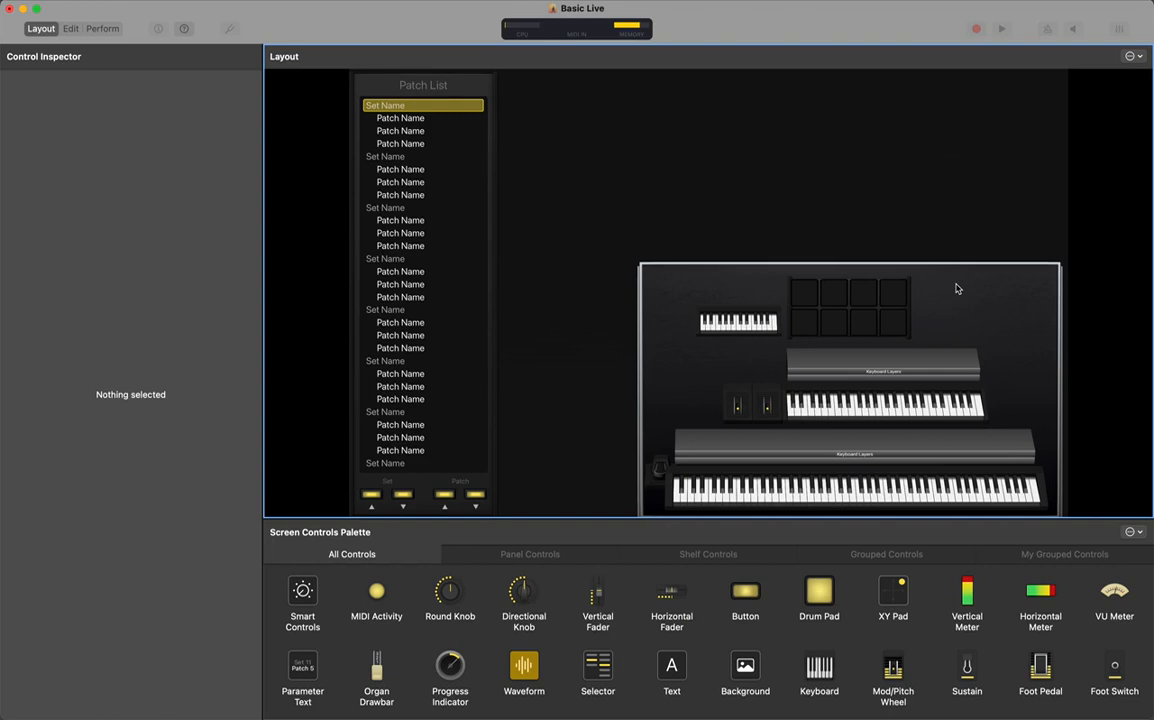
Inspect drum pad 1 (channel 11), Arturia 49-key (channel 2) and Yamaha 88-key (channel 1) screen controls
{"action": "left_click", "coordinate": [806, 322]}
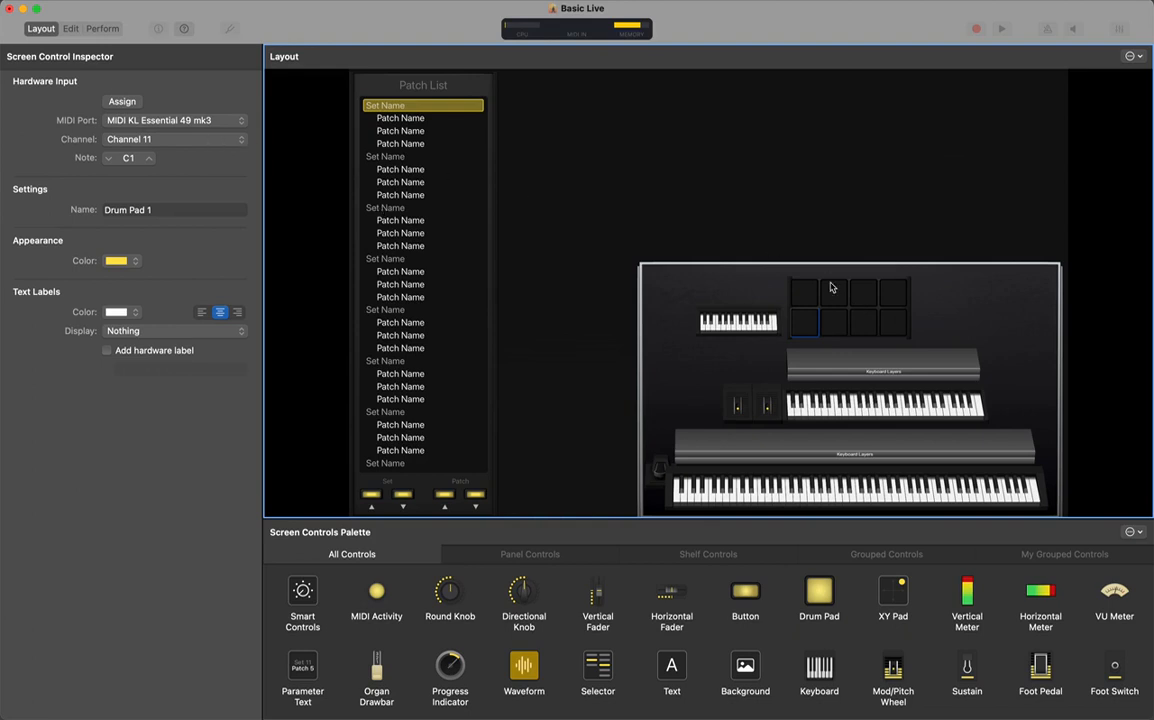
{"action": "left_click", "coordinate": [823, 416]}
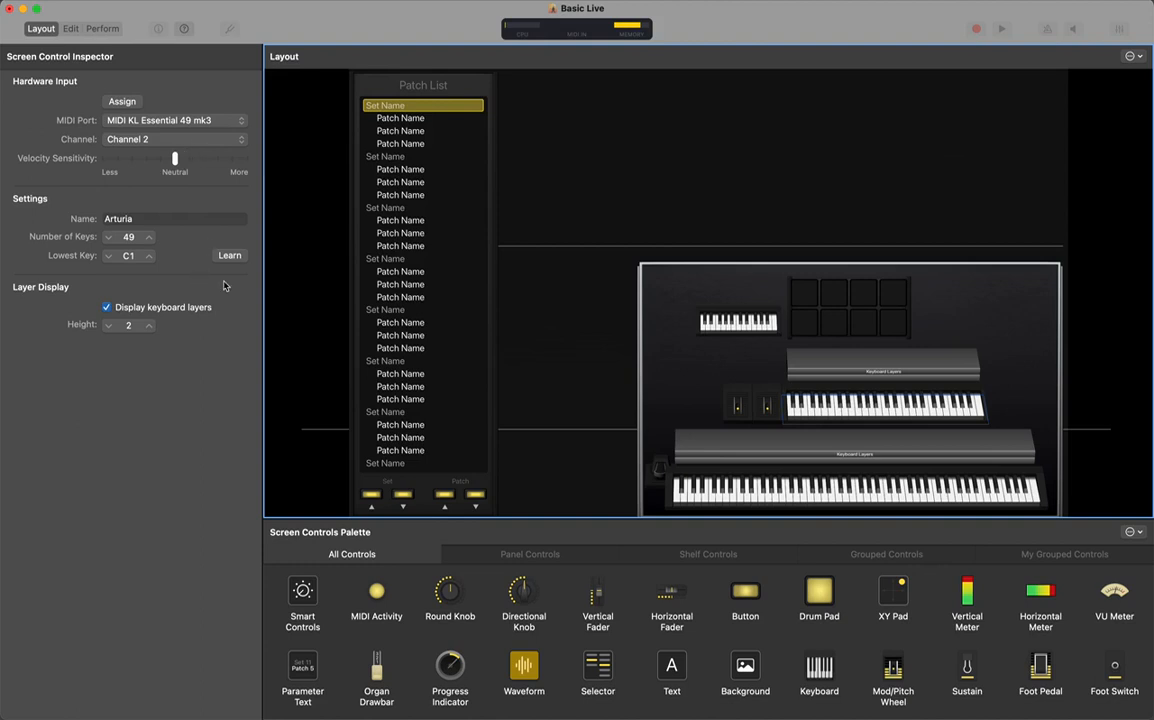
{"action": "left_click", "coordinate": [787, 484]}
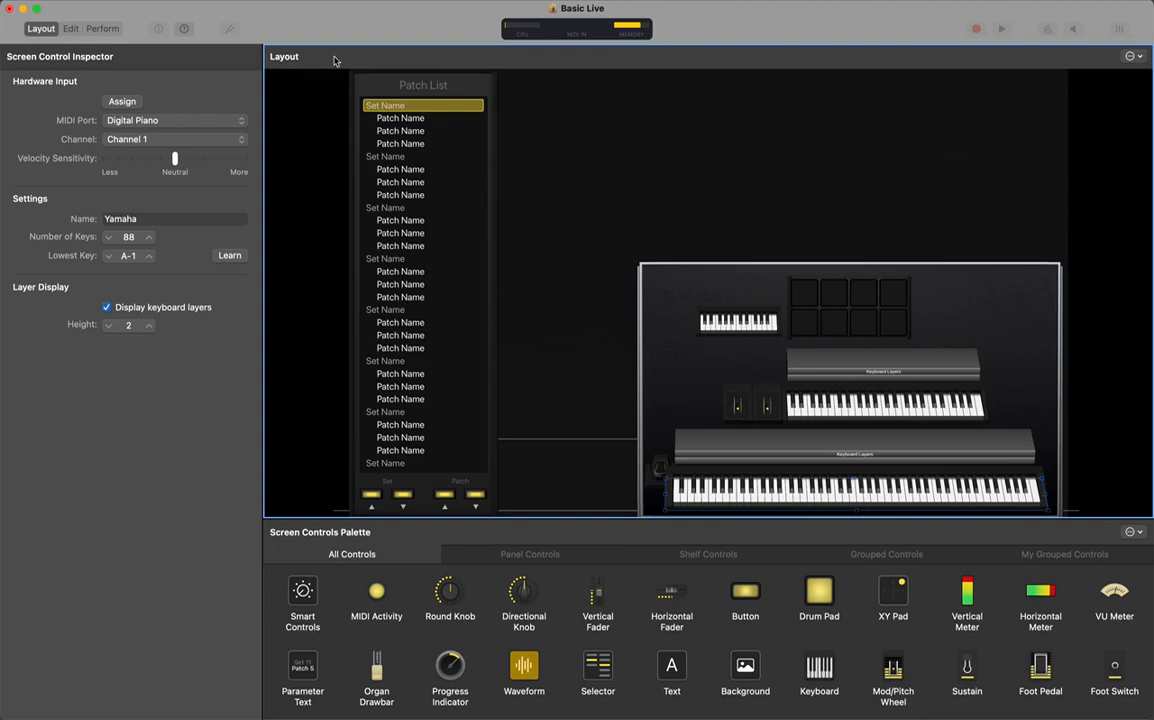
Switch MainStage to Edit mode and expand the Alias Library folder
{"action": "left_click", "coordinate": [71, 28]}
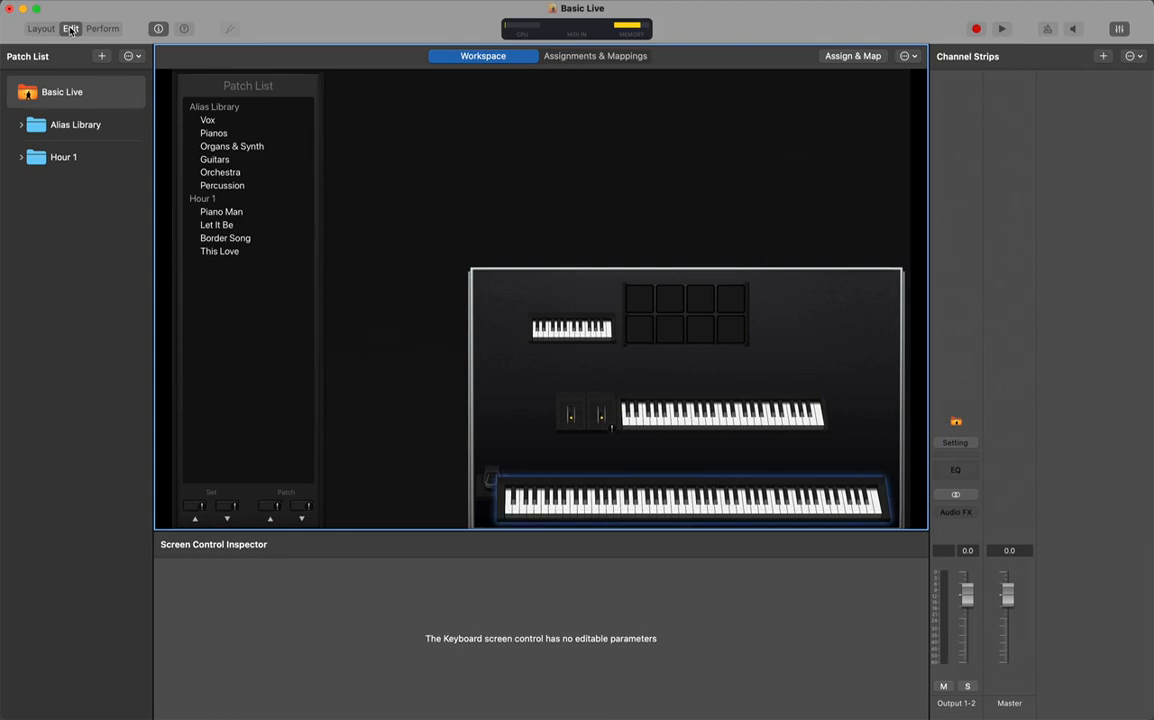
{"action": "left_click", "coordinate": [21, 157]}
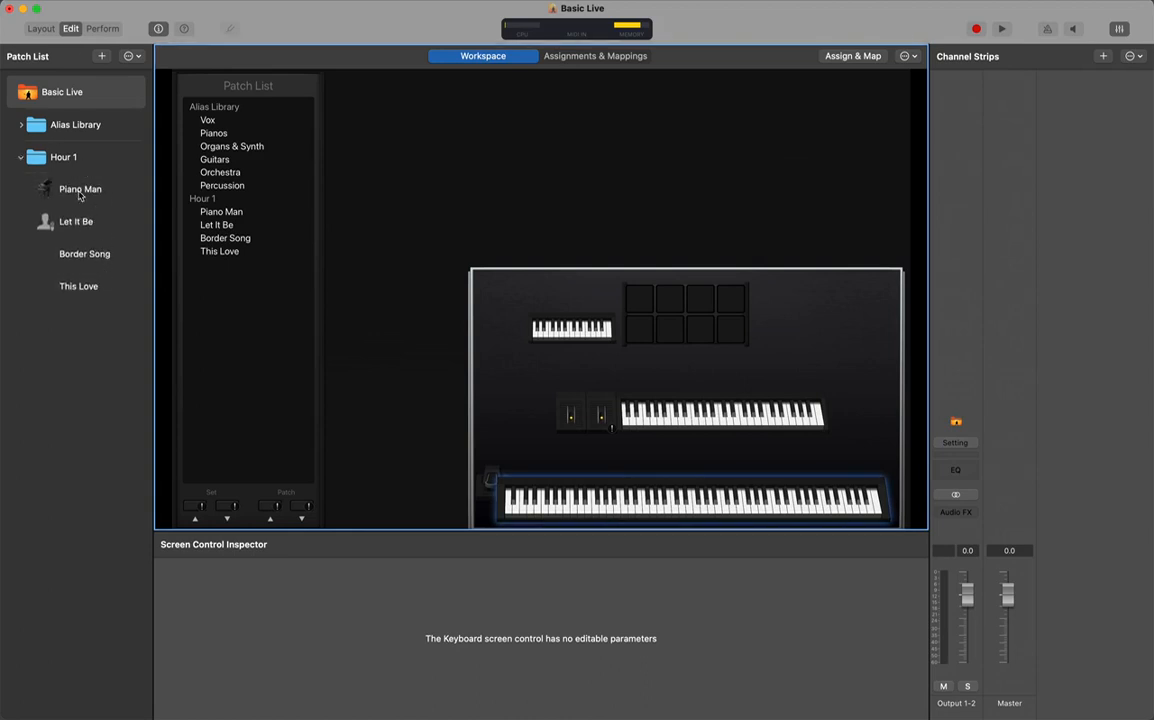
{"action": "left_click", "coordinate": [21, 158]}
{"action": "left_click", "coordinate": [21, 125]}
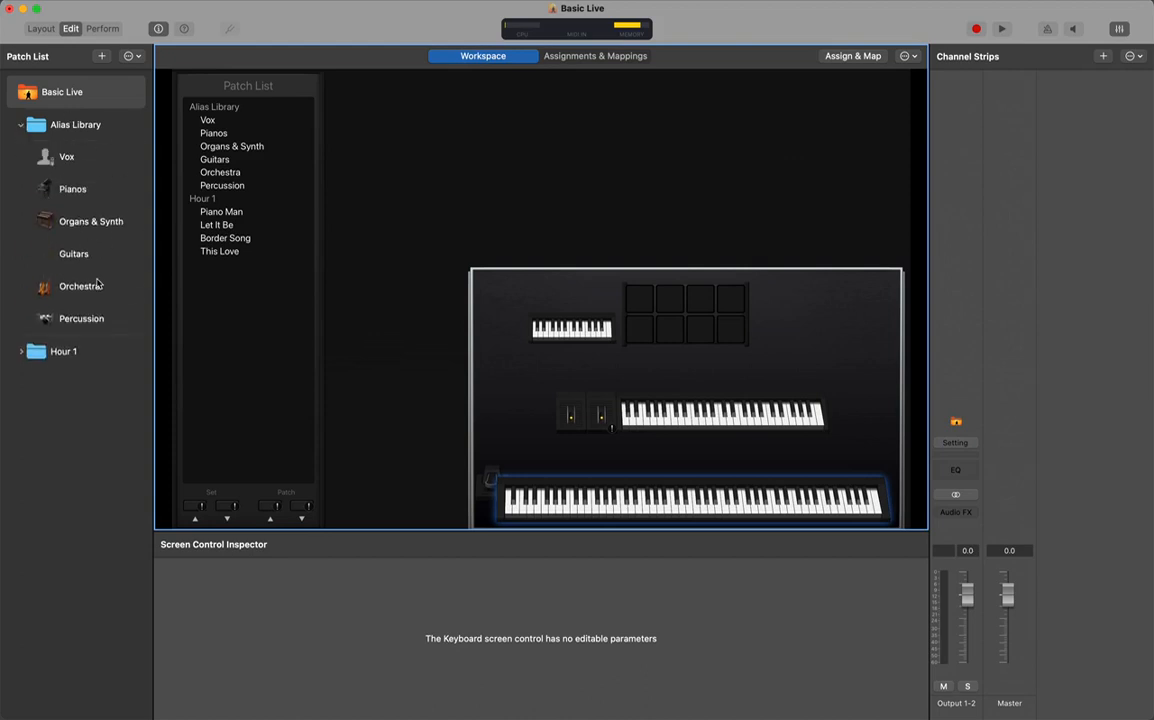
Browse the Vox, Pianos, Organs & Synth, Guitars and Border Song patches, ending on Pianos
{"action": "left_click", "coordinate": [75, 158]}
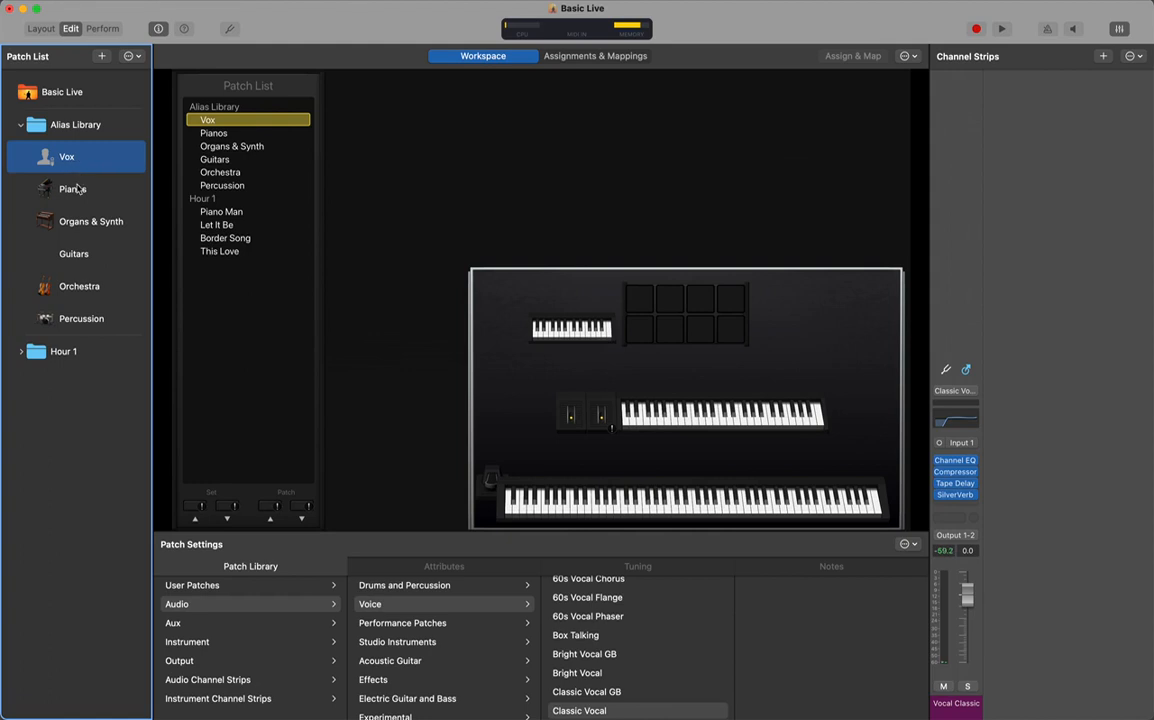
{"action": "left_click", "coordinate": [78, 196]}
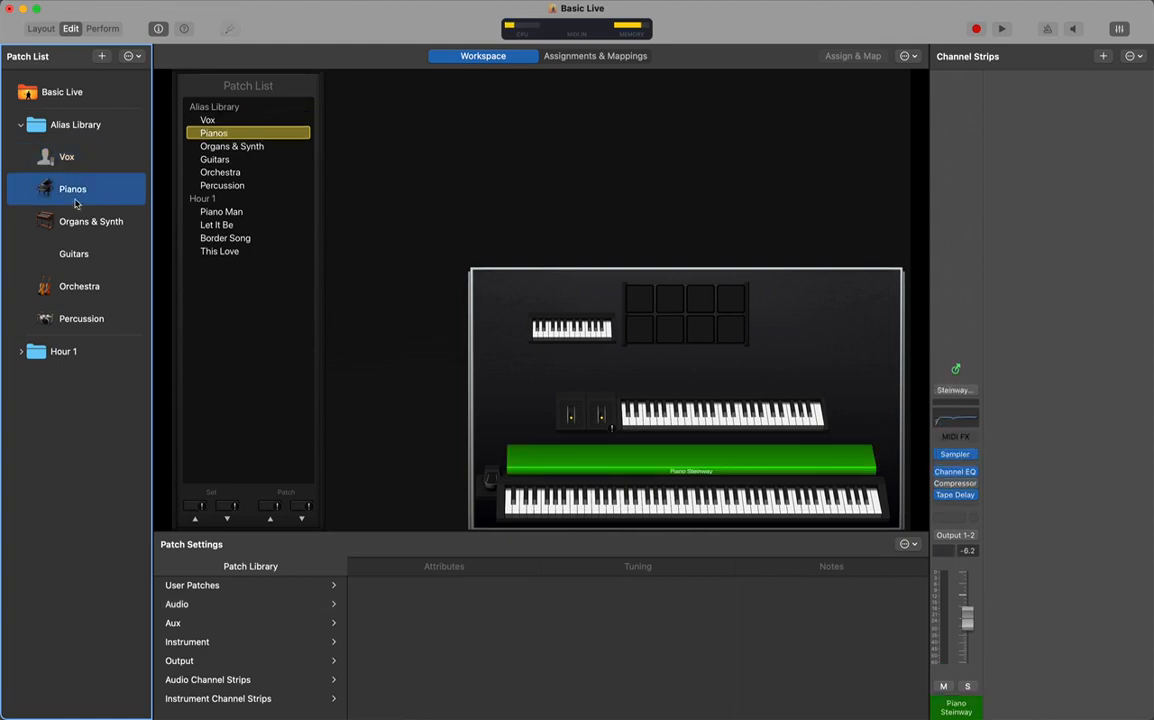
{"action": "left_click", "coordinate": [72, 226]}
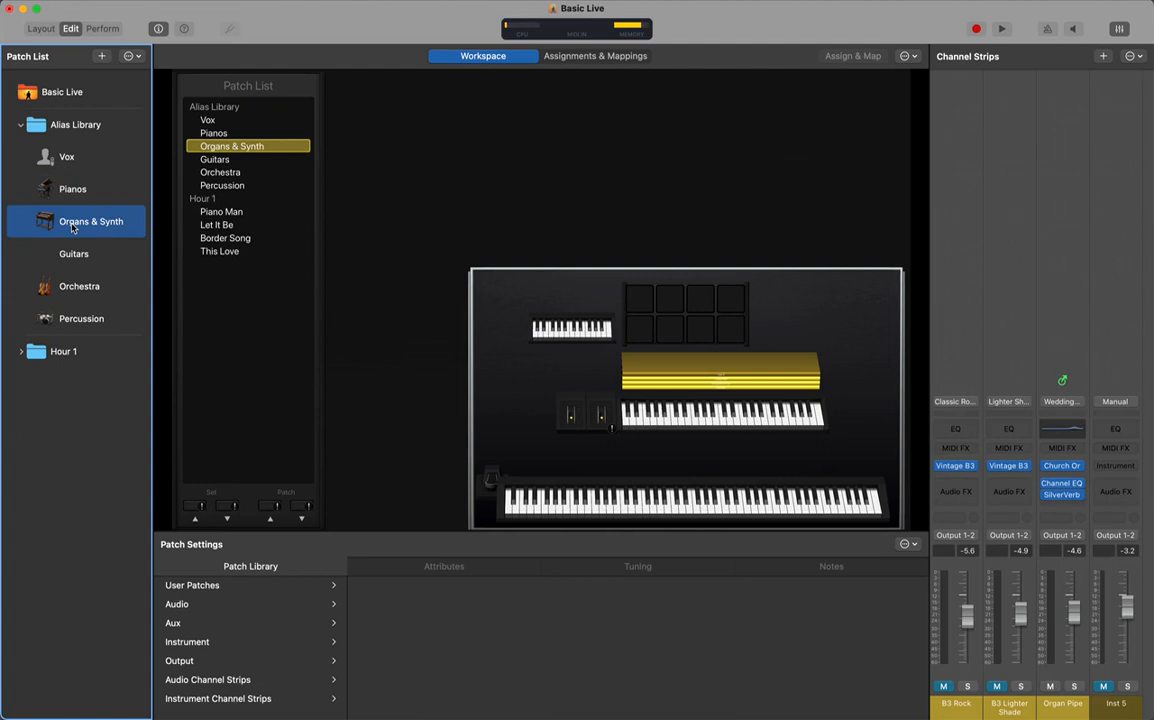
{"action": "left_click", "coordinate": [73, 256]}
{"action": "left_click", "coordinate": [22, 352]}
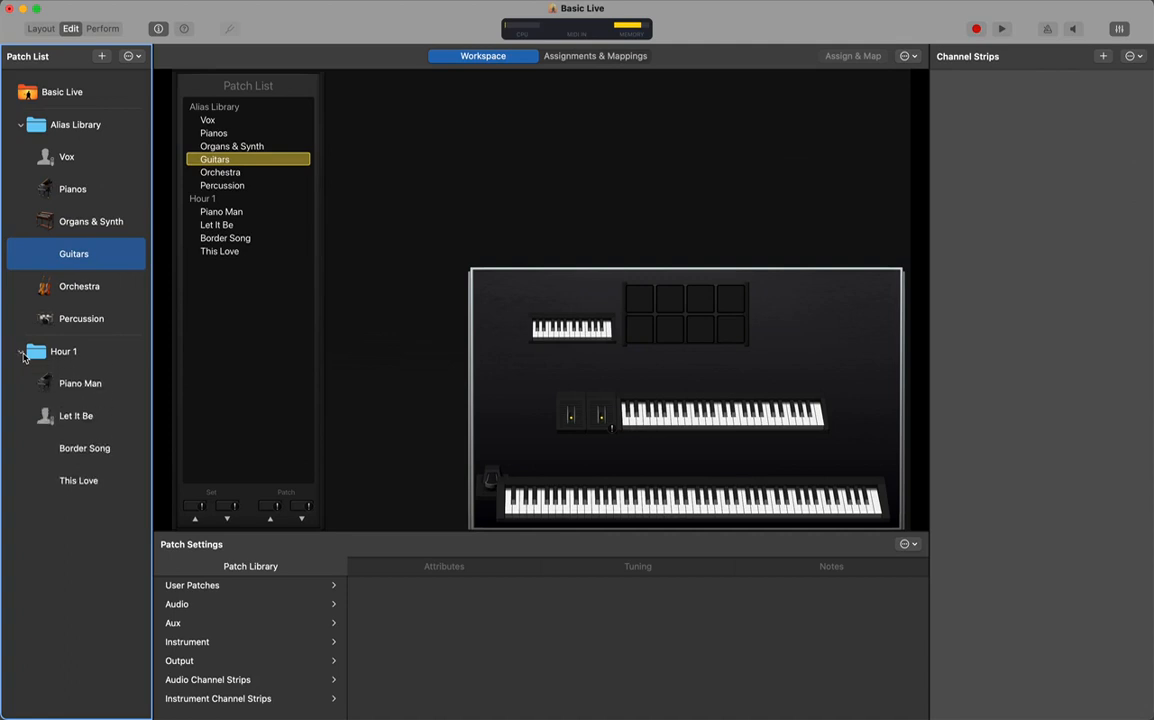
{"action": "left_click", "coordinate": [82, 449]}
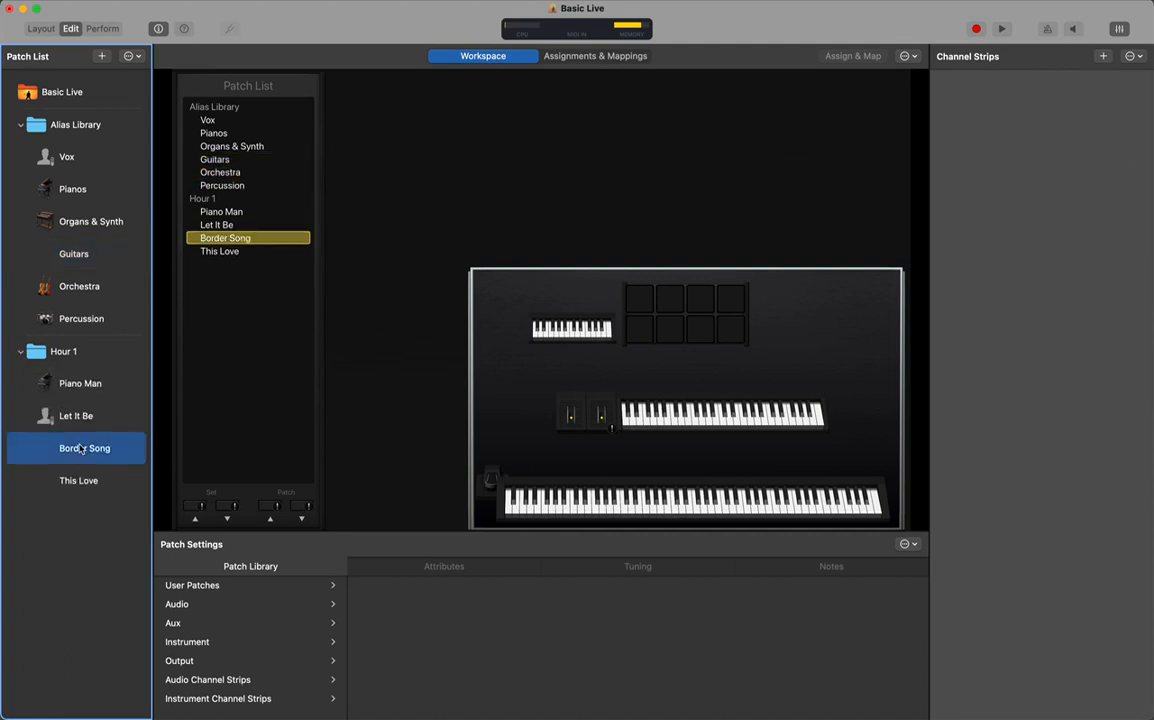
{"action": "left_click", "coordinate": [63, 180]}
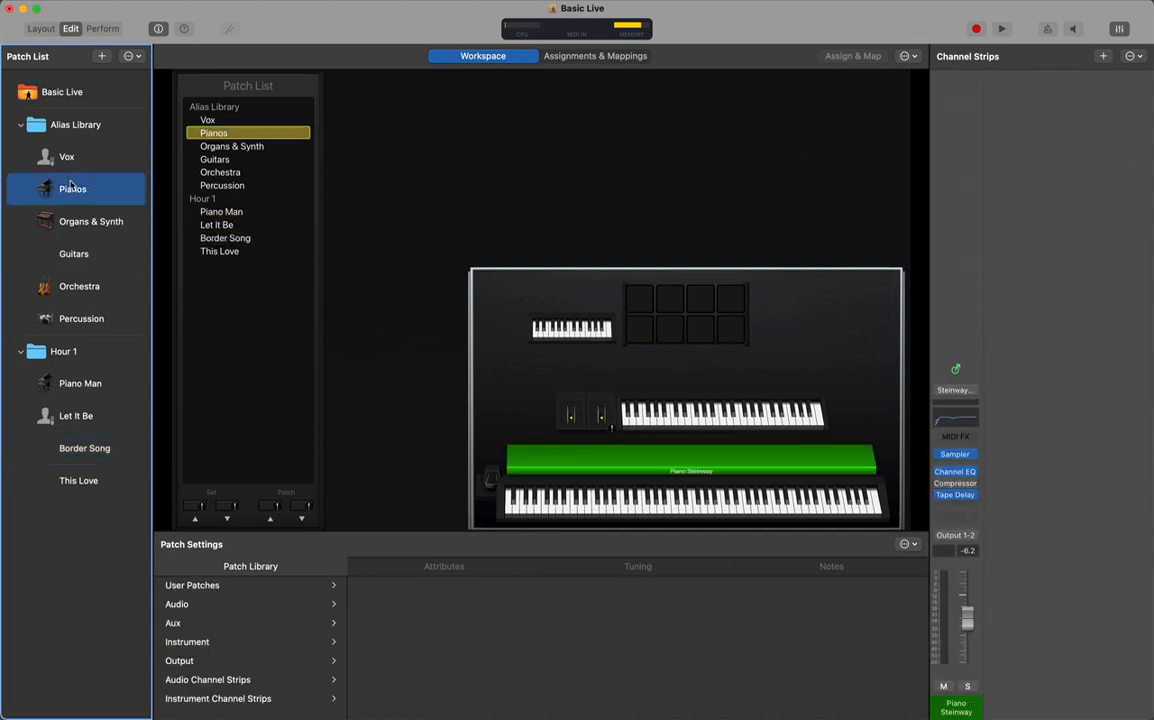
Copy the Piano Steinway channel strip from the Pianos patch
{"action": "right_click", "coordinate": [950, 680]}
{"action": "key", "text": "Escape"}
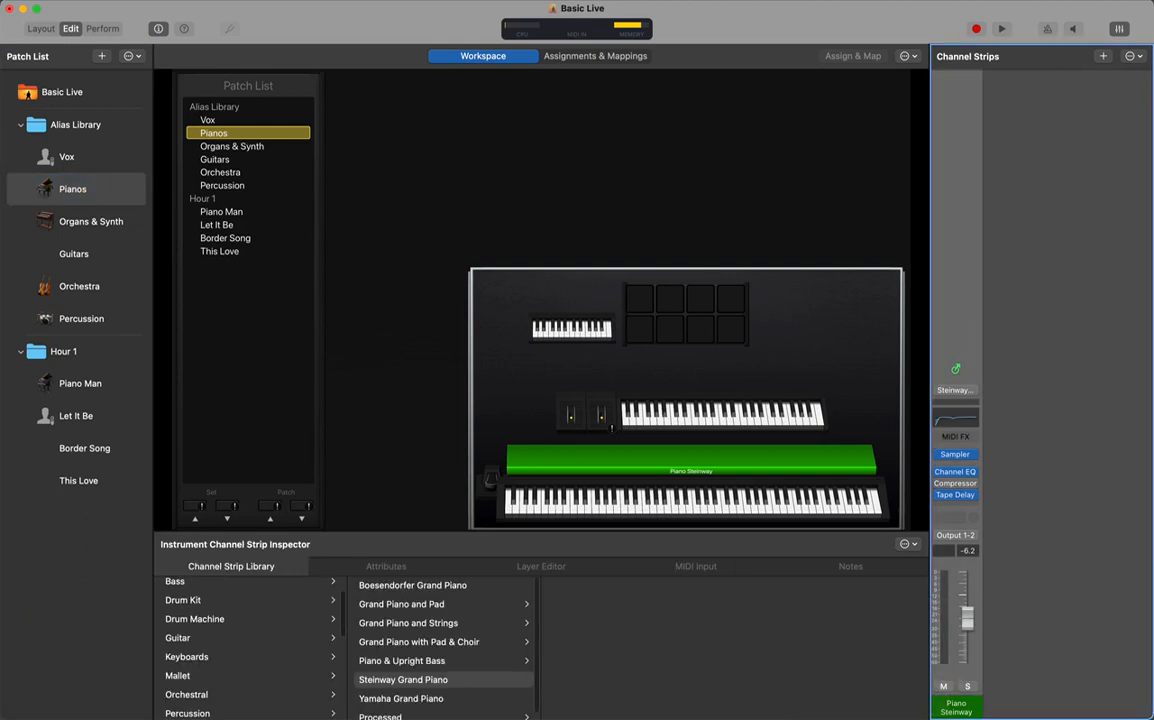
{"action": "left_click", "coordinate": [132, 1]}
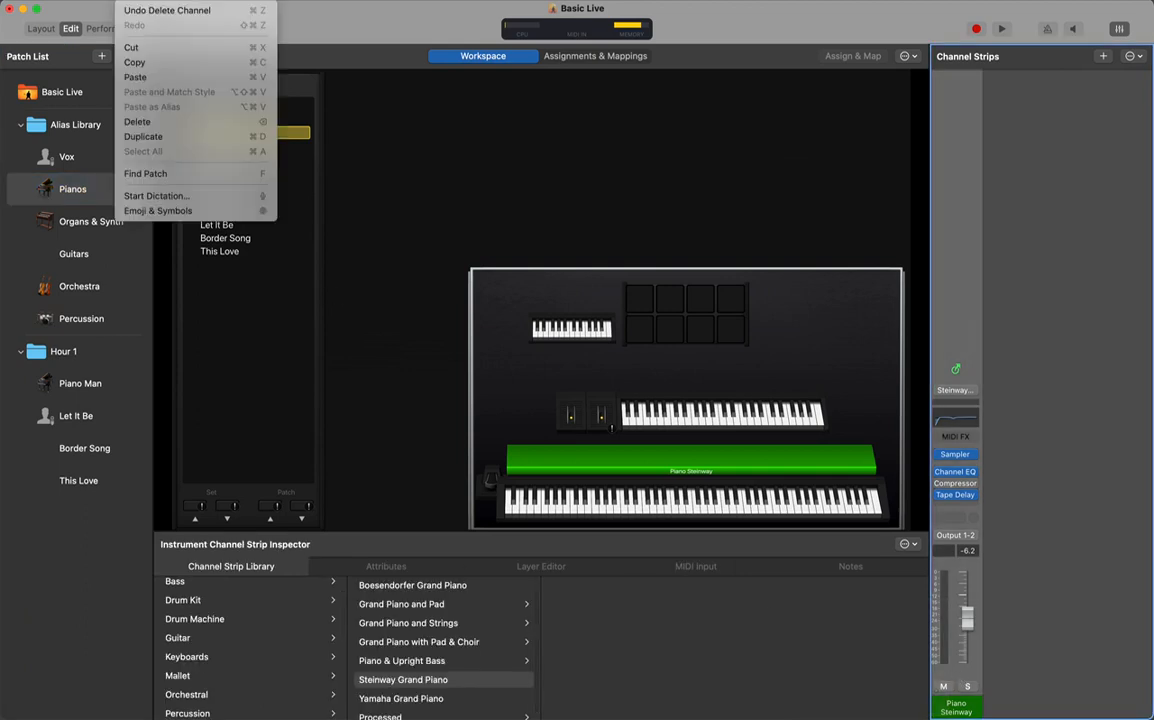
{"action": "left_click", "coordinate": [140, 62]}
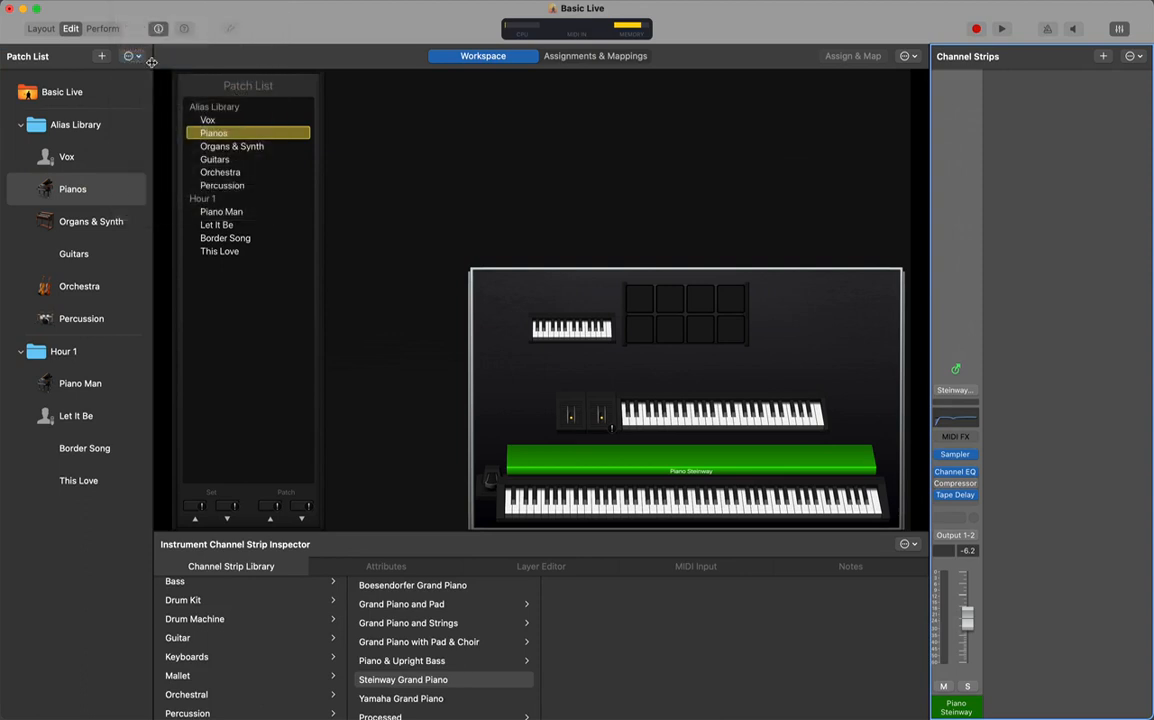
Paste it into Border Song as an alias, raise its volume to -0.6 dB, then reselect Pianos
{"action": "left_click", "coordinate": [80, 449]}
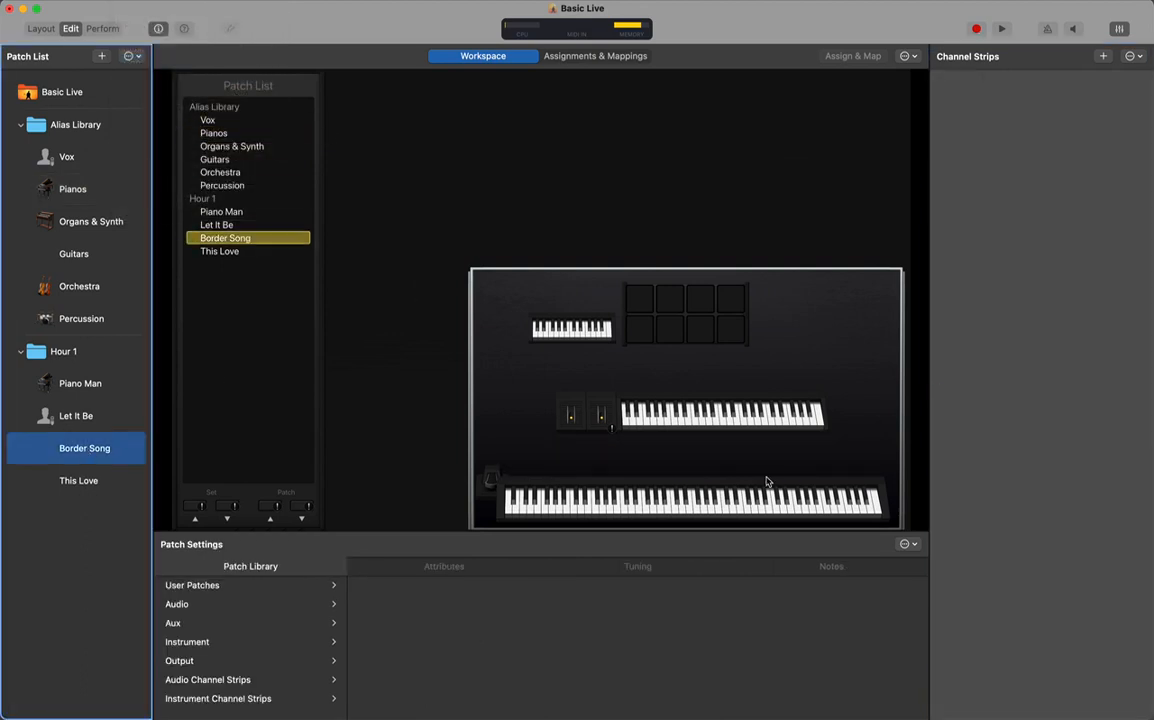
{"action": "left_click", "coordinate": [128, 1]}
{"action": "left_click", "coordinate": [170, 107]}
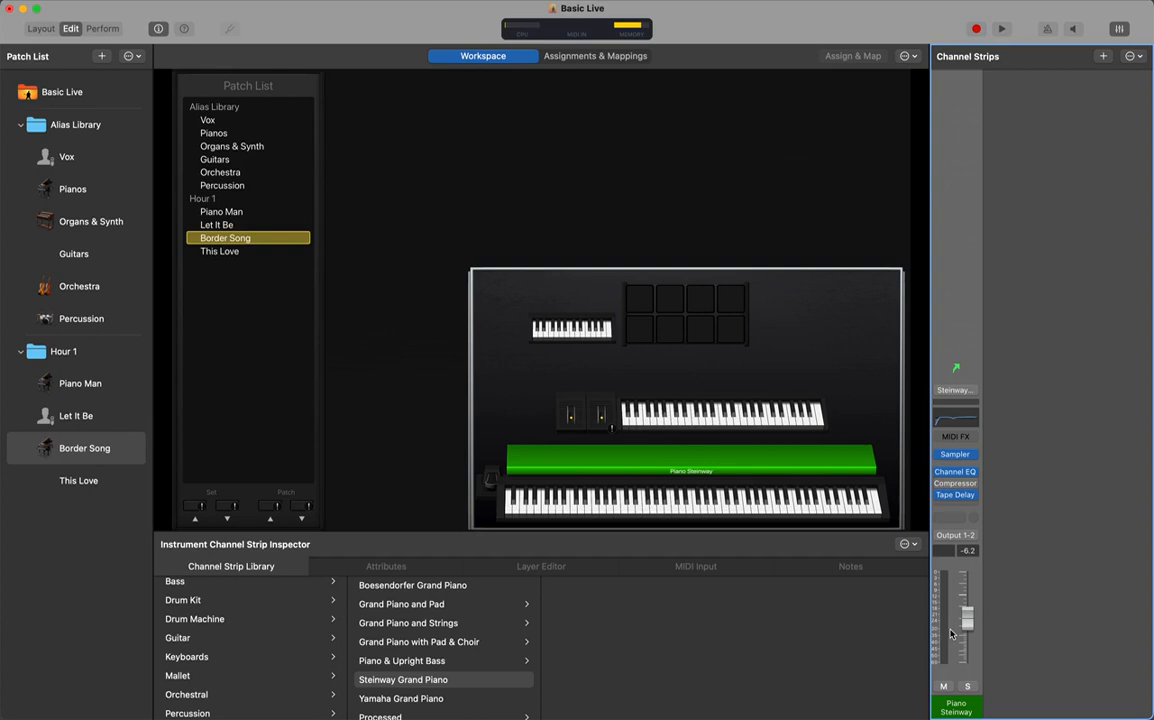
{"action": "left_click_drag", "start_coordinate": [972, 610], "coordinate": [975, 578]}
{"action": "left_click", "coordinate": [70, 192]}
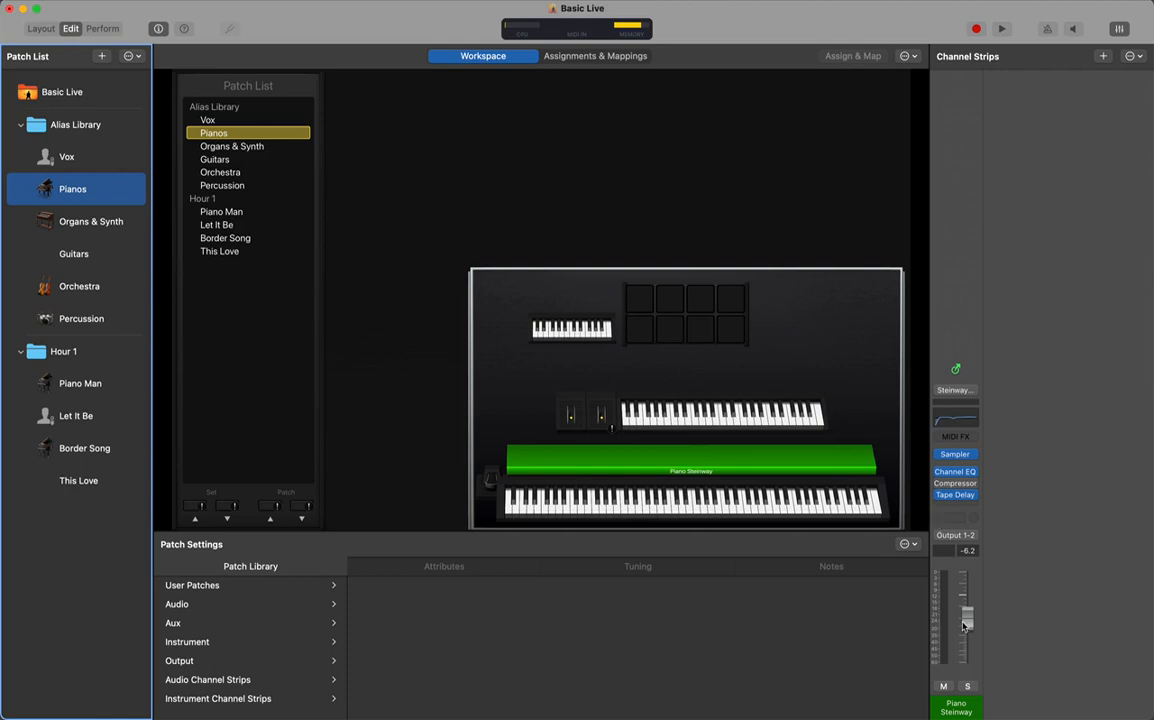
Review the Piano Steinway strip's MIDI Input and Layer Editor settings, then switch to the Percussion patch
{"action": "left_click", "coordinate": [973, 576]}
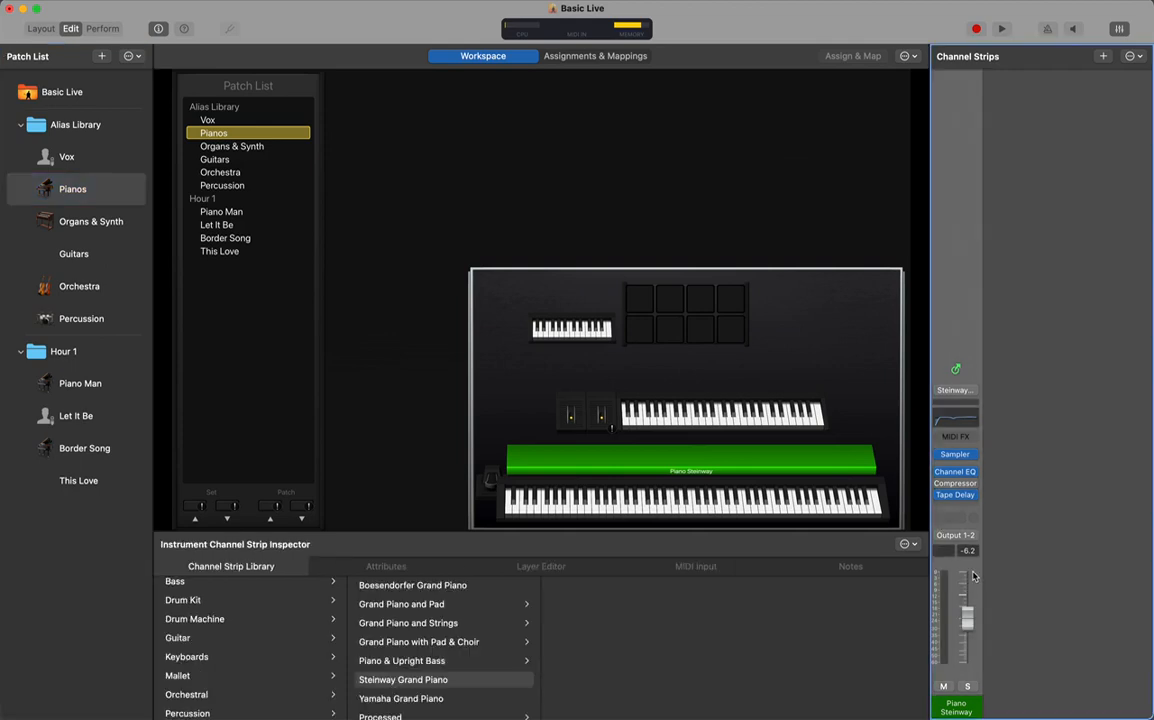
{"action": "left_click", "coordinate": [714, 571]}
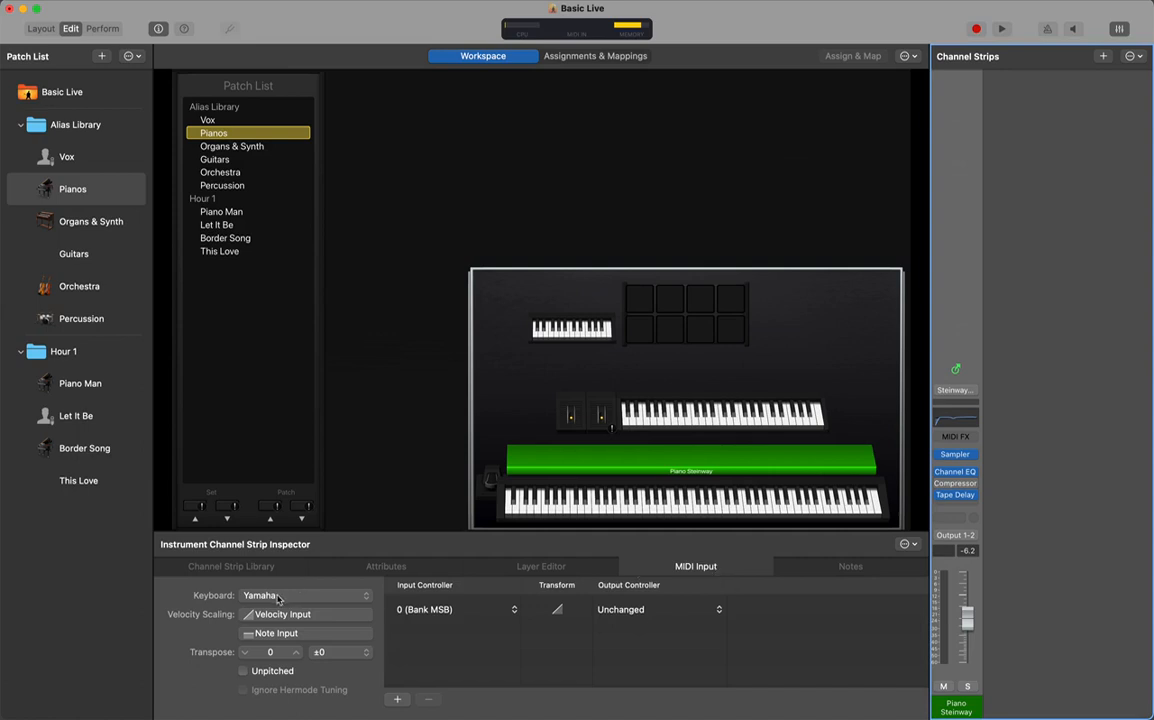
{"action": "left_click", "coordinate": [537, 568]}
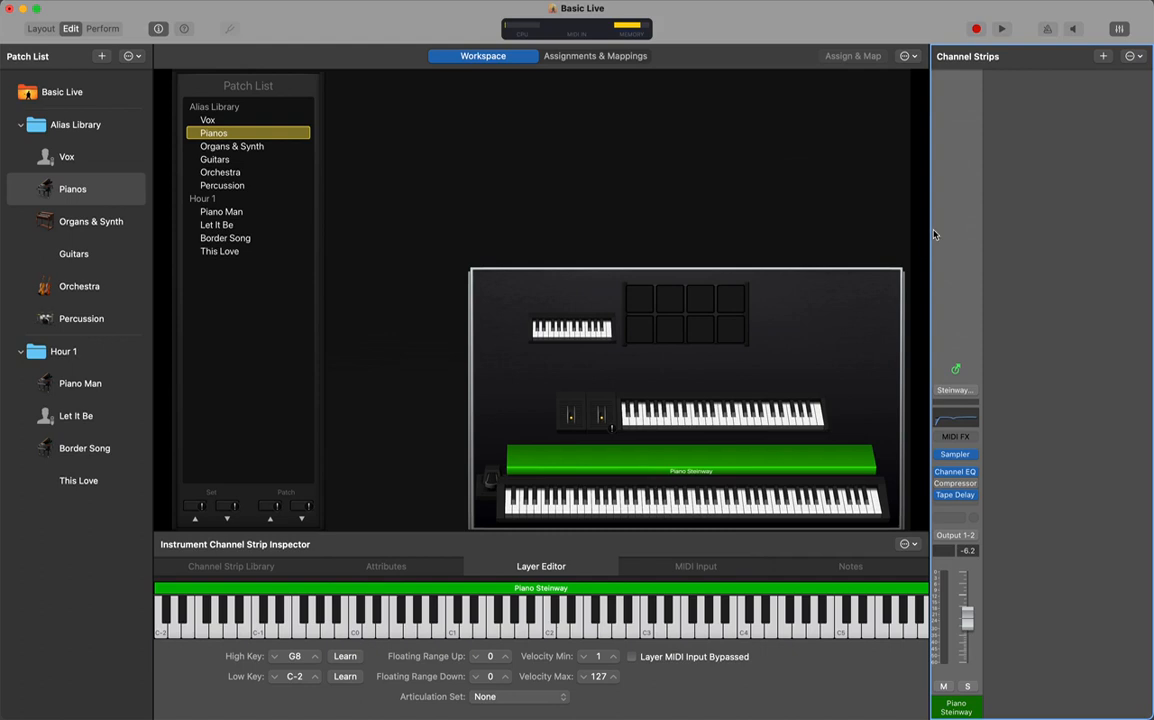
{"action": "left_click", "coordinate": [69, 320]}
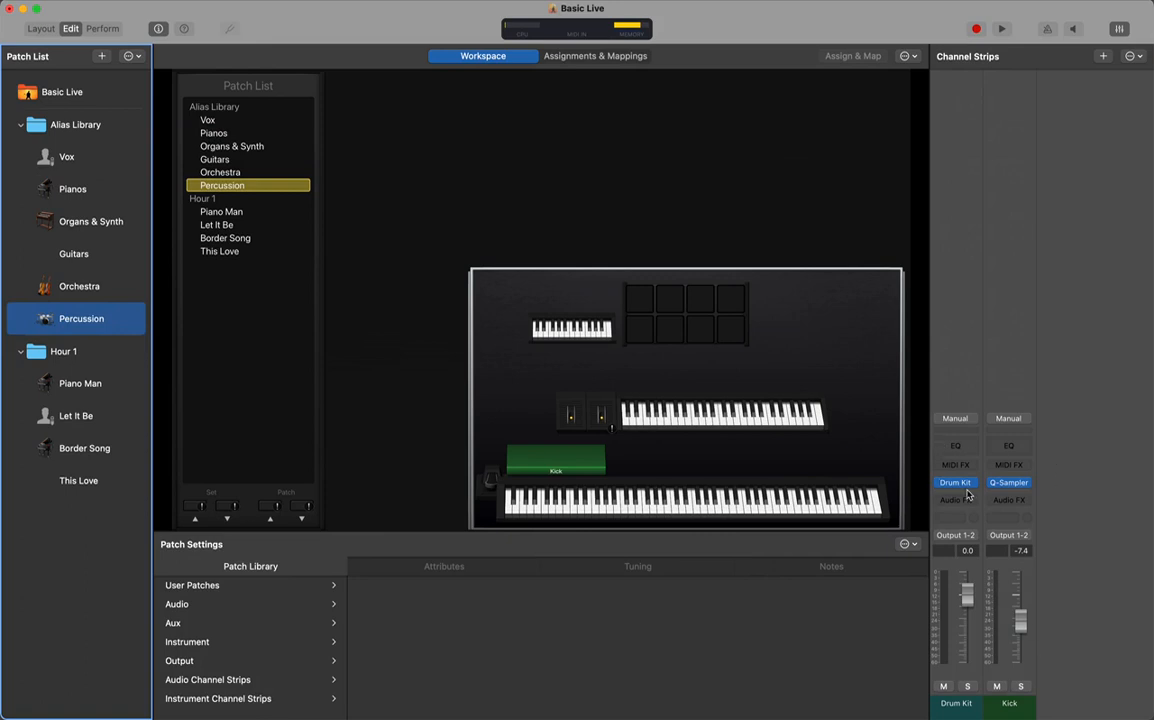
{"action": "left_click", "coordinate": [956, 418]}
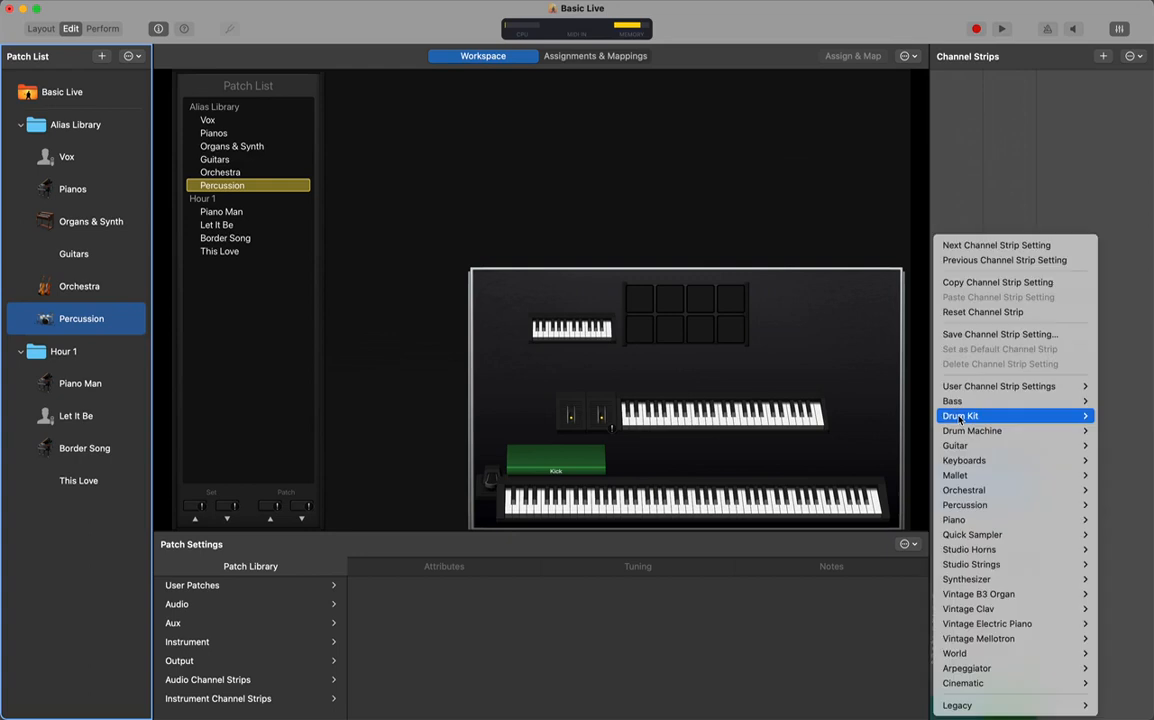
{"action": "mouse_move", "coordinate": [960, 418]}
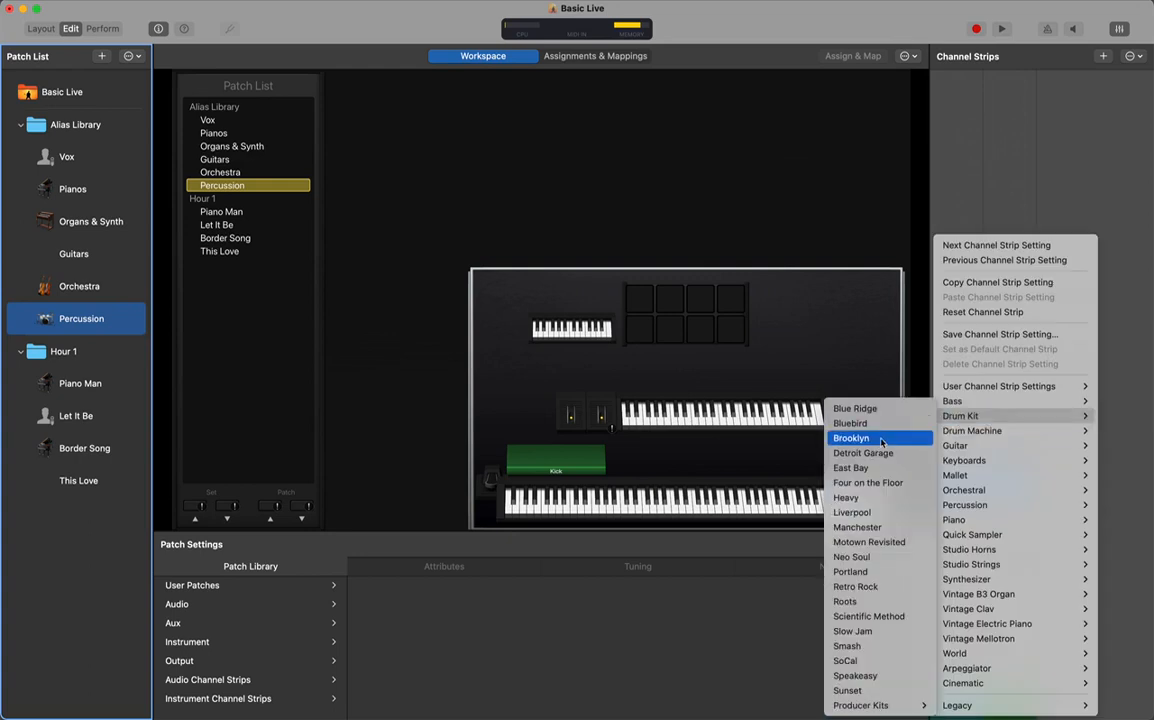
{"action": "left_click", "coordinate": [1120, 349]}
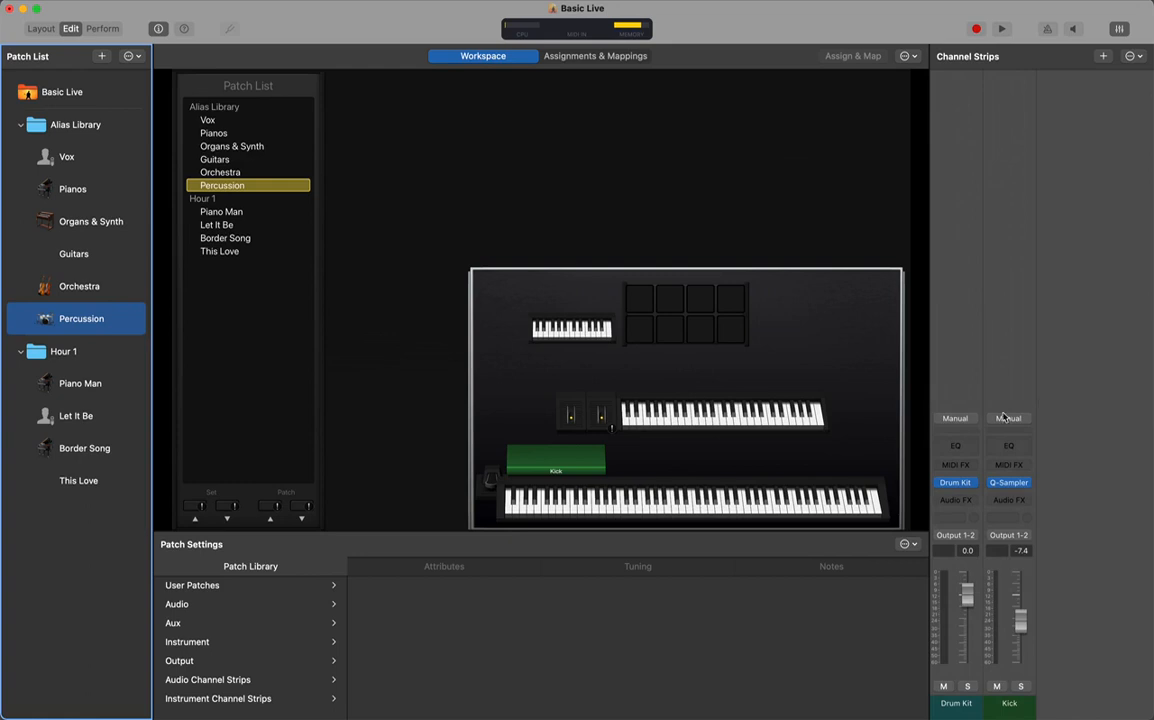
{"action": "left_click", "coordinate": [957, 421]}
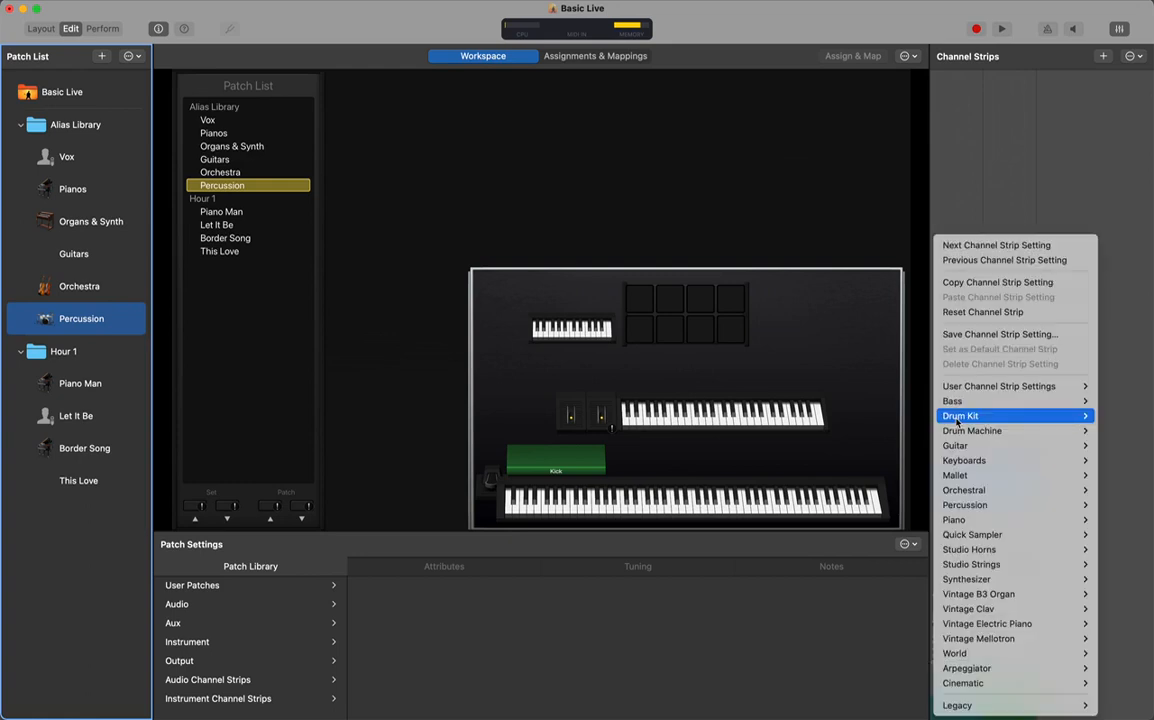
{"action": "left_click", "coordinate": [1069, 165]}
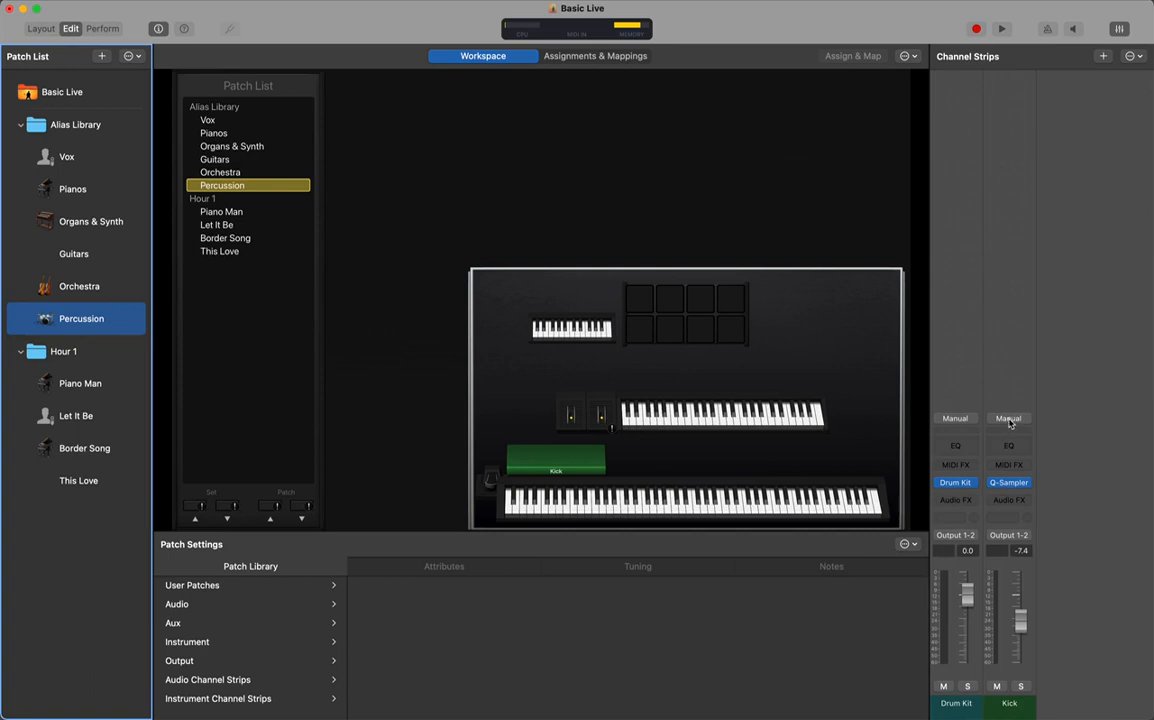
{"action": "mouse_move", "coordinate": [1011, 485]}
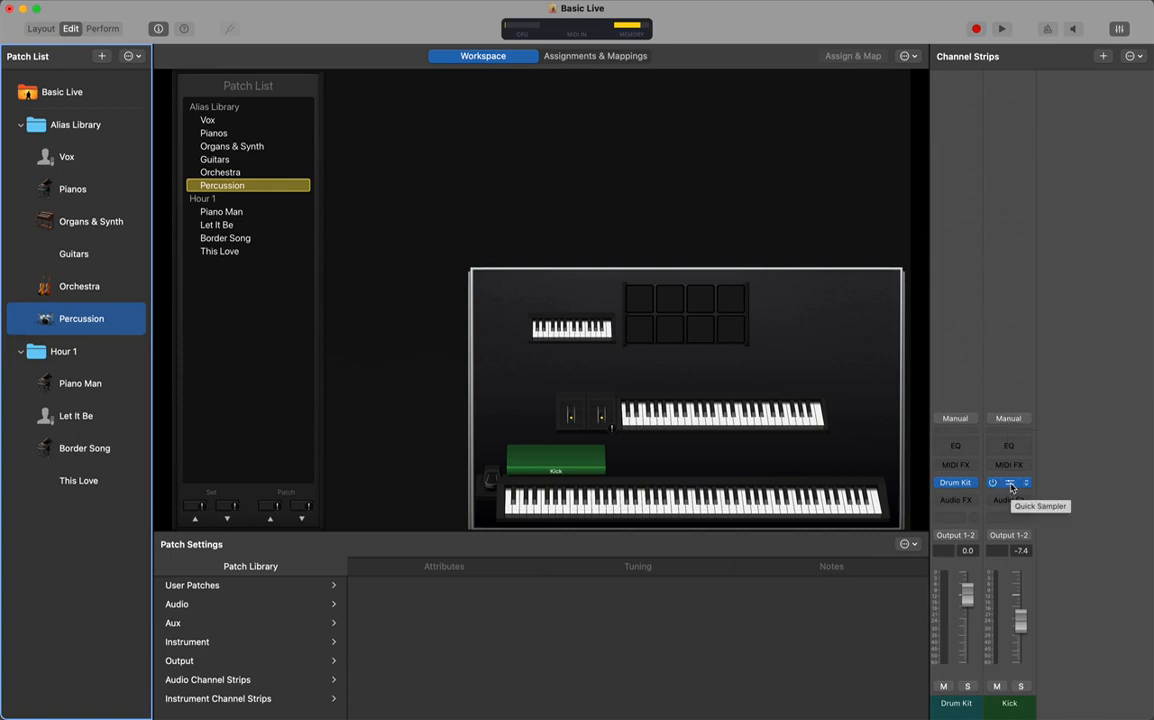
Add a software instrument channel strip, Inst 10, with Pads as its MIDI input to Percussion
{"action": "left_click", "coordinate": [1103, 57]}
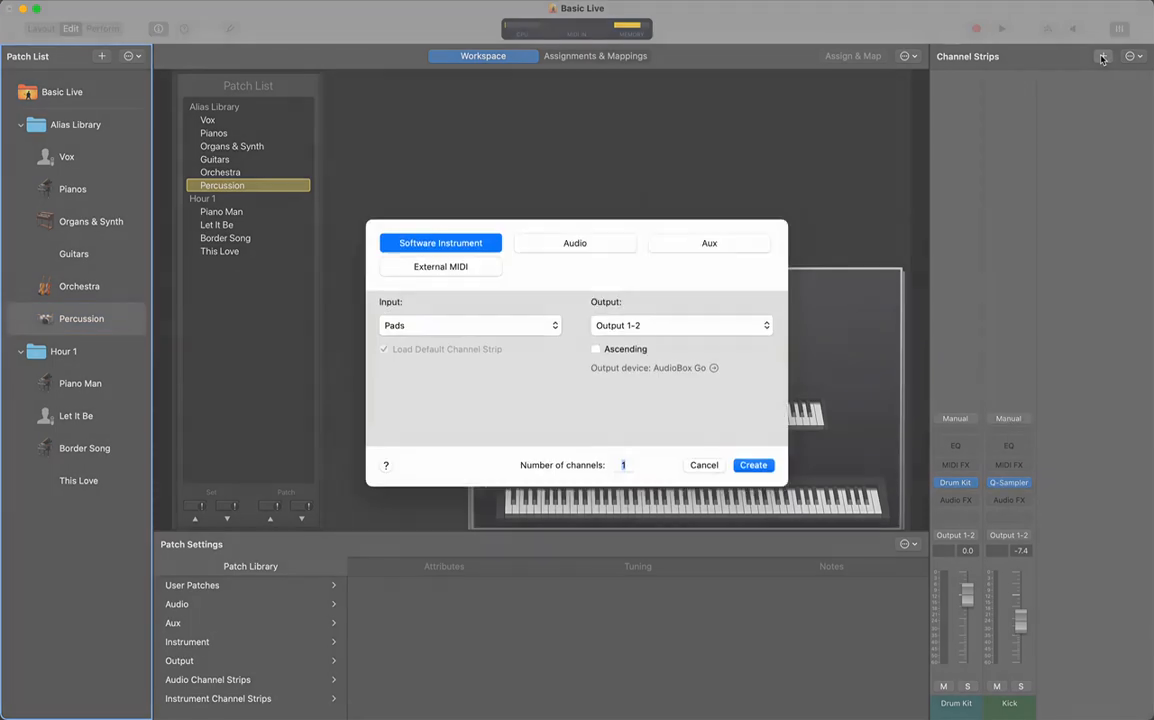
{"action": "left_click", "coordinate": [465, 333]}
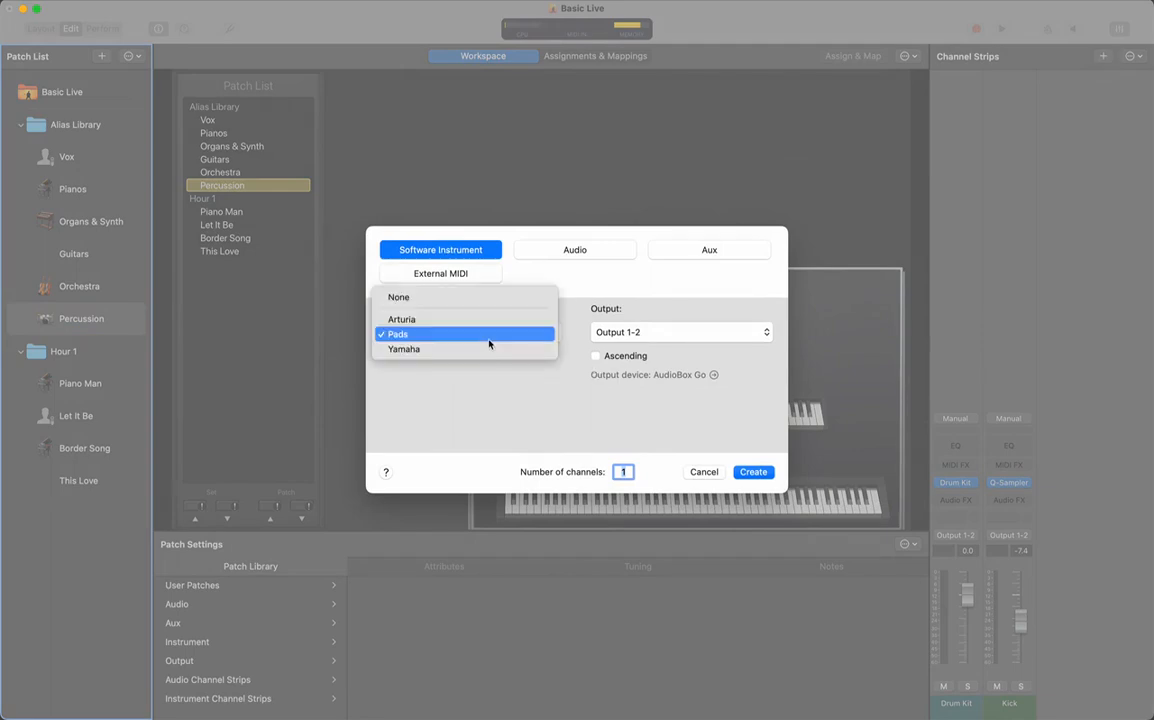
{"action": "left_click", "coordinate": [460, 338]}
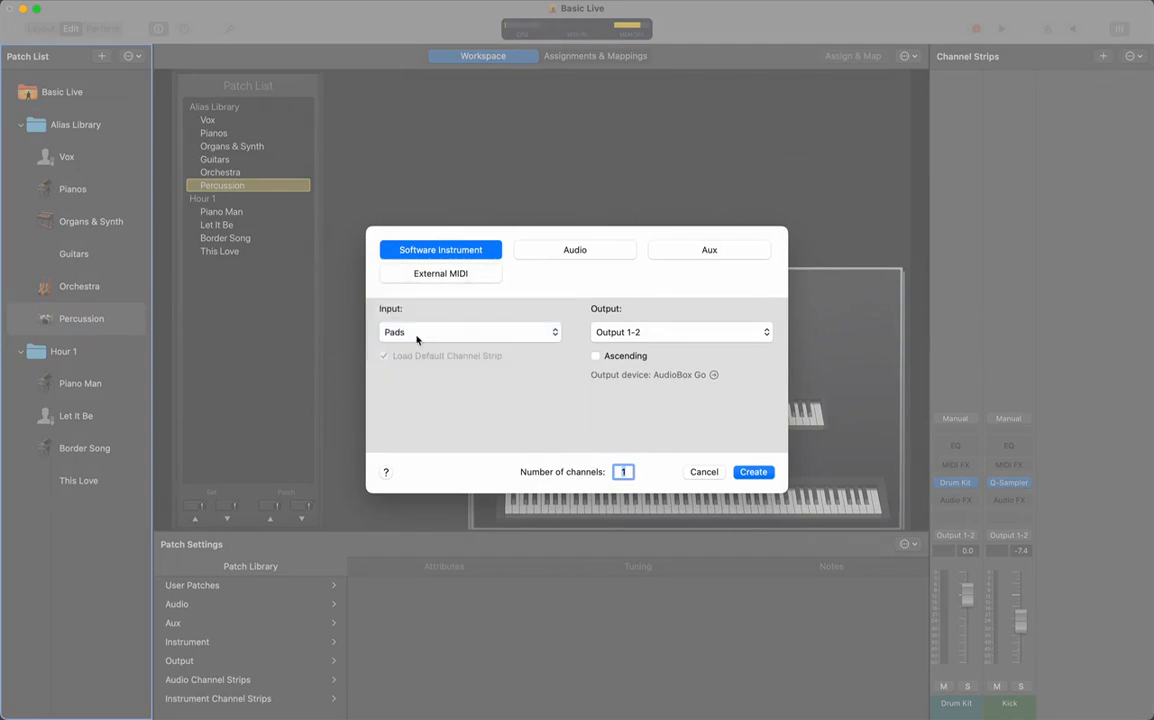
{"action": "left_click", "coordinate": [760, 477]}
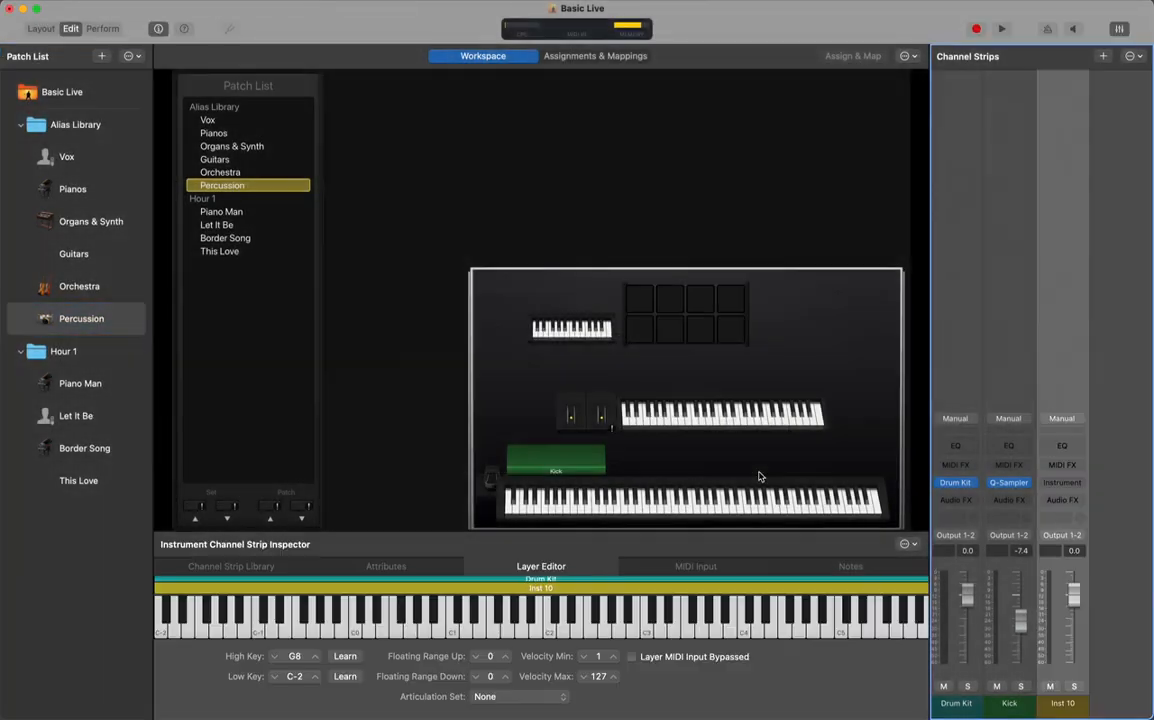
{"action": "left_click", "coordinate": [1062, 483]}
Dismiss the plug-in list and browse Inst 10's channel strip presets without choosing one
{"action": "mouse_move", "coordinate": [1057, 527]}
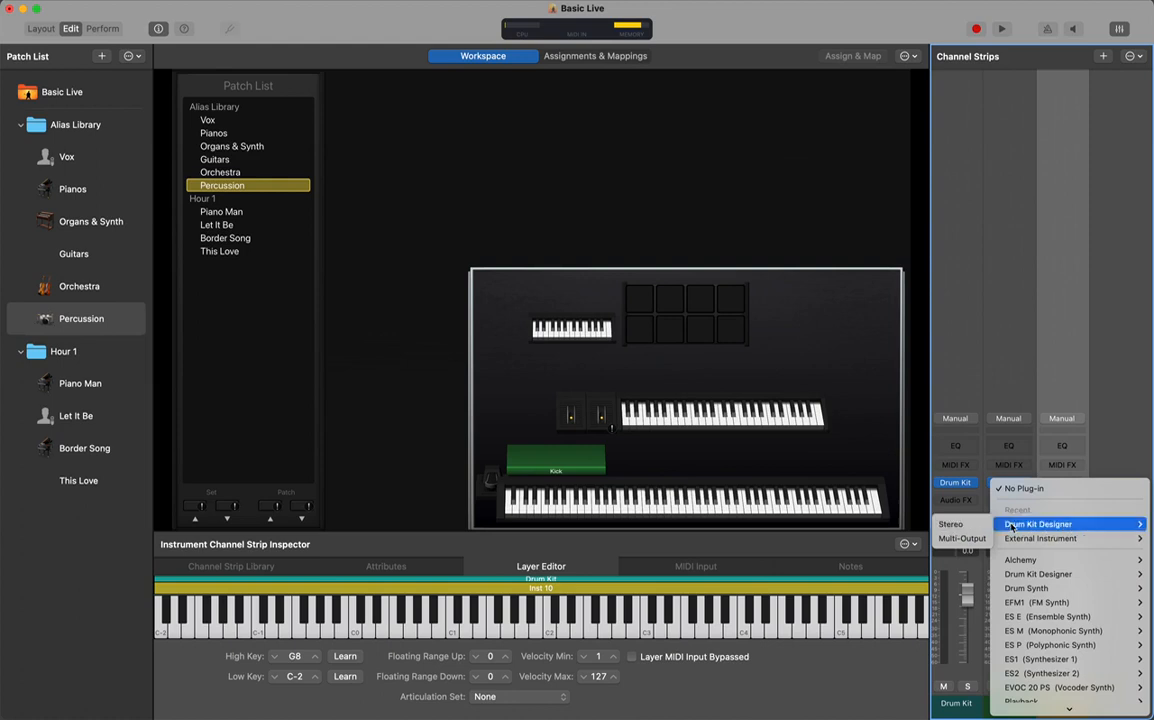
{"action": "left_click", "coordinate": [1121, 447]}
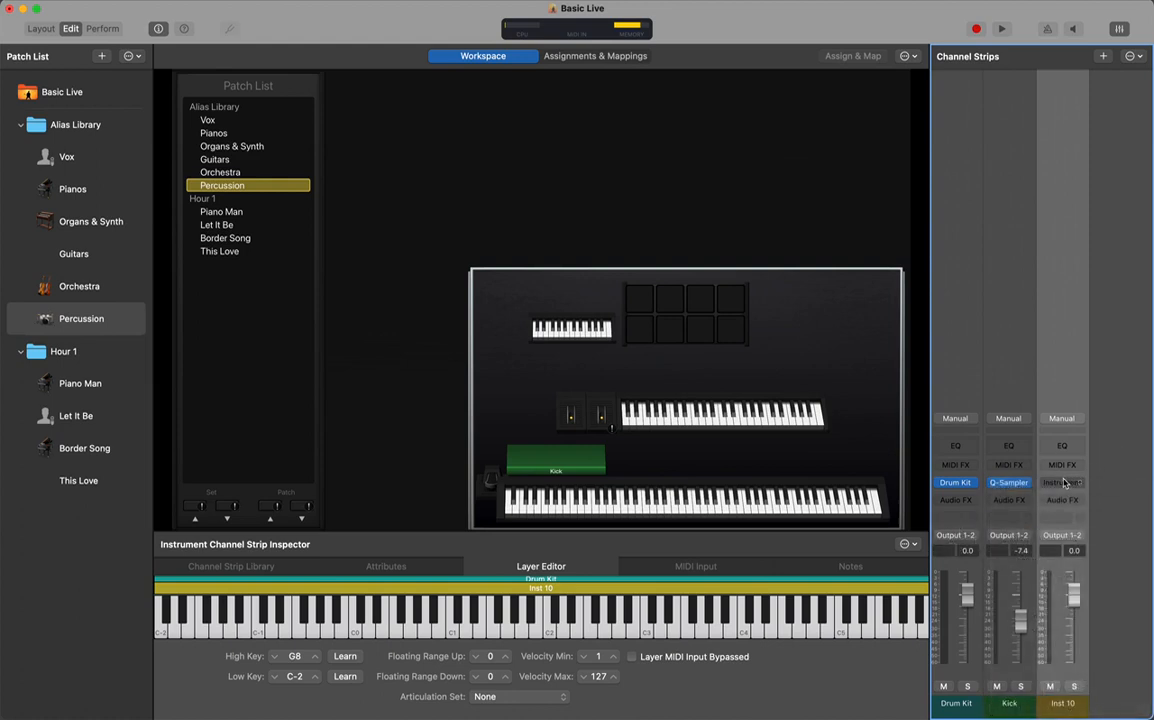
{"action": "left_click", "coordinate": [1062, 420]}
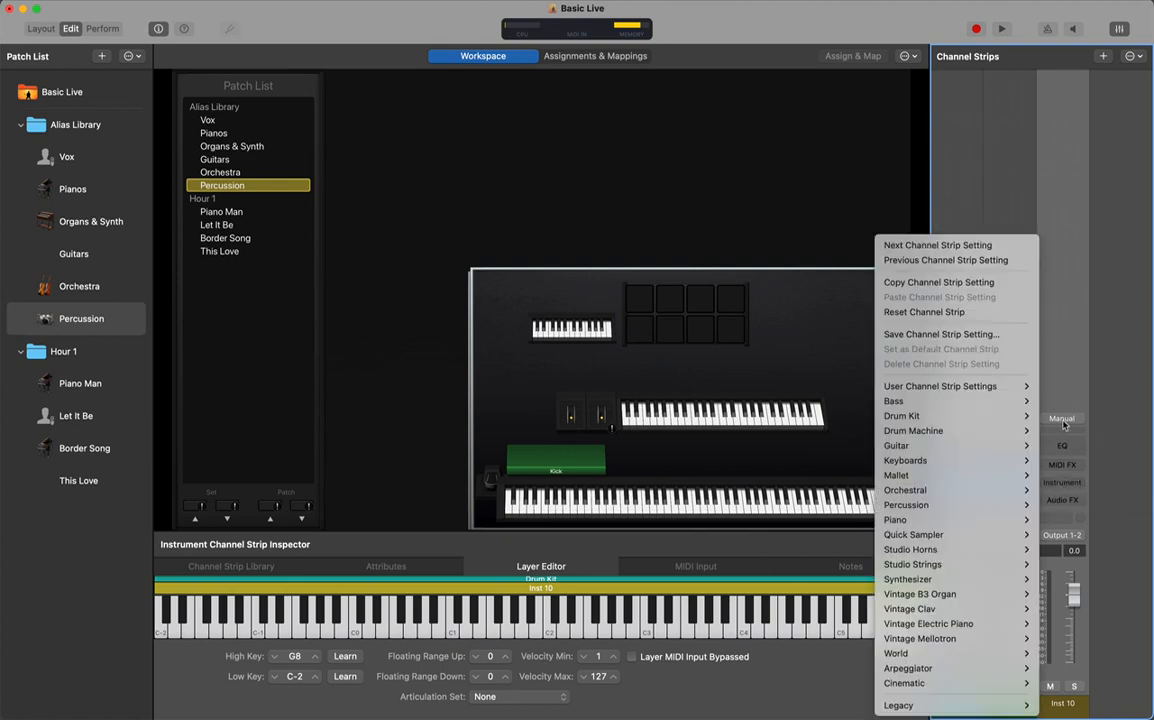
{"action": "mouse_move", "coordinate": [957, 543]}
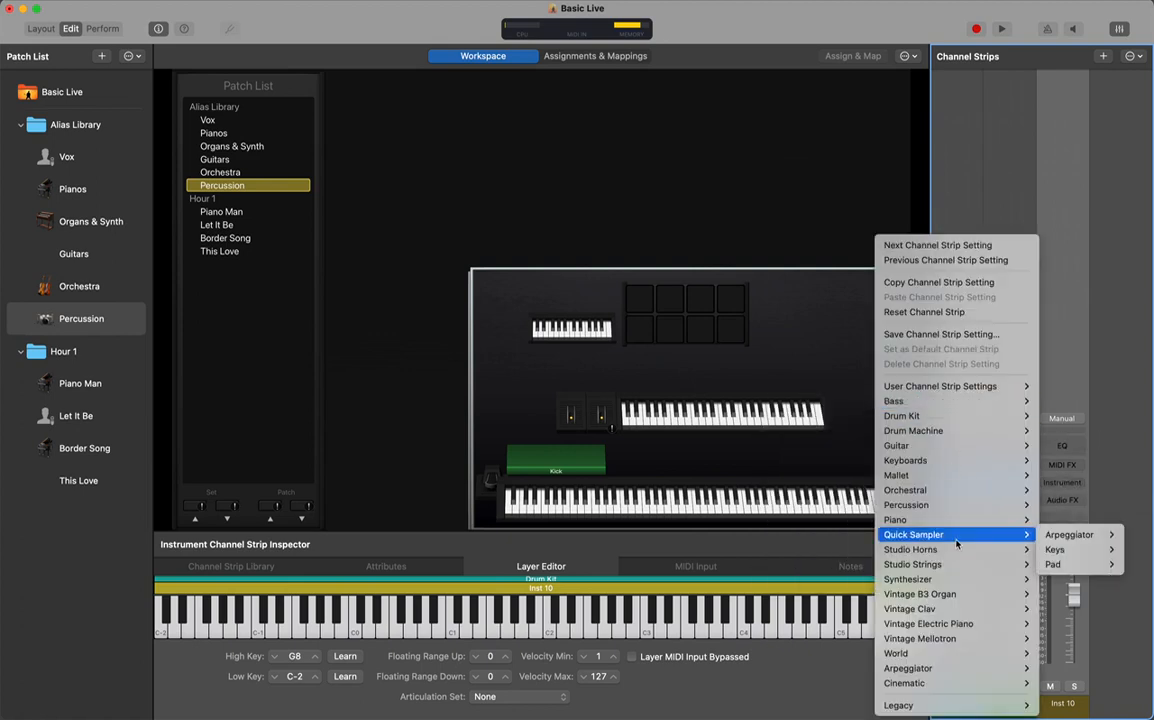
{"action": "mouse_move", "coordinate": [966, 416]}
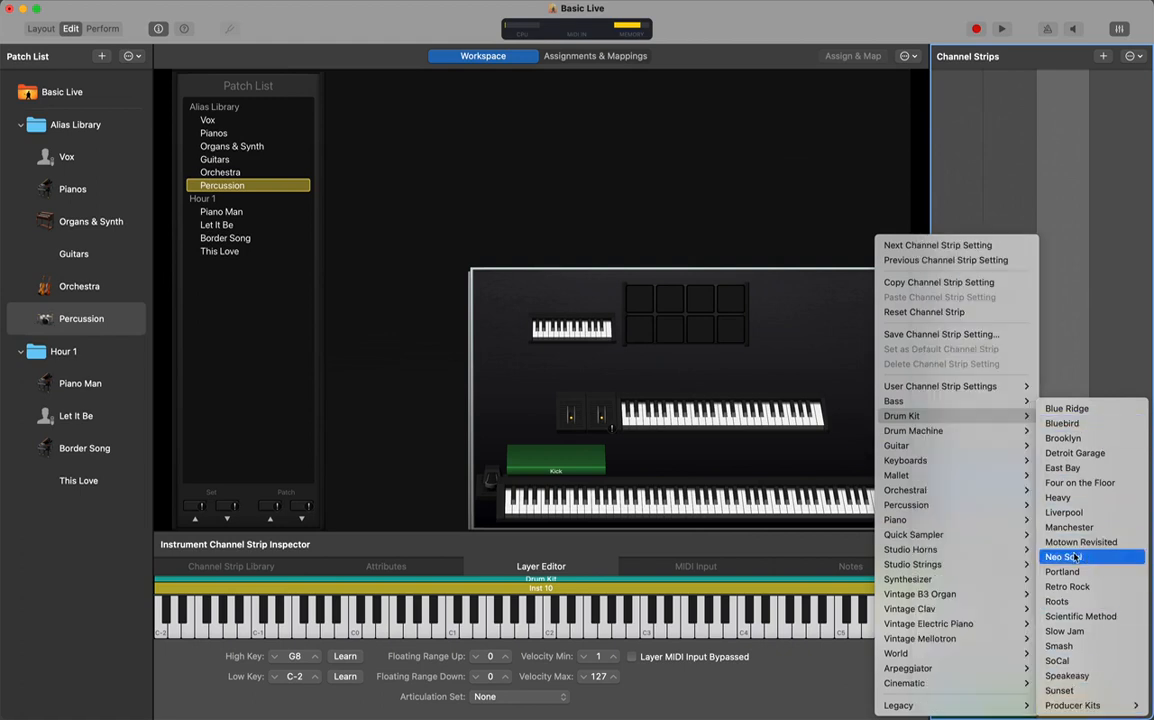
{"action": "mouse_move", "coordinate": [928, 705]}
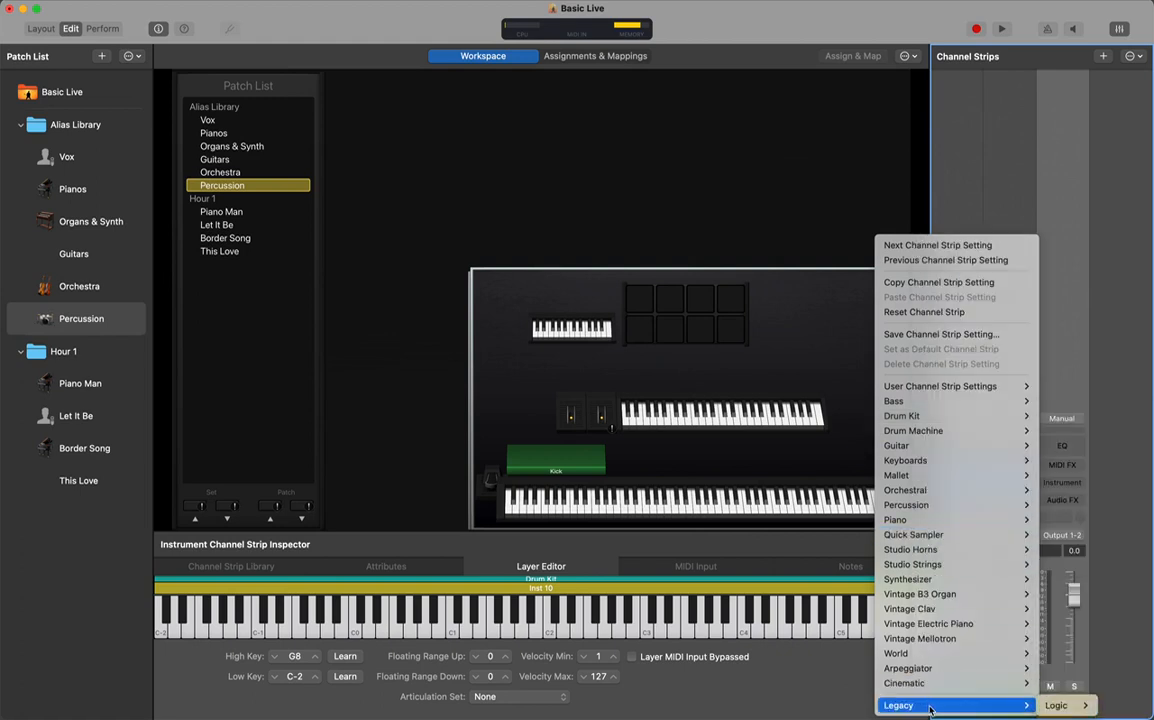
{"action": "mouse_move", "coordinate": [944, 594]}
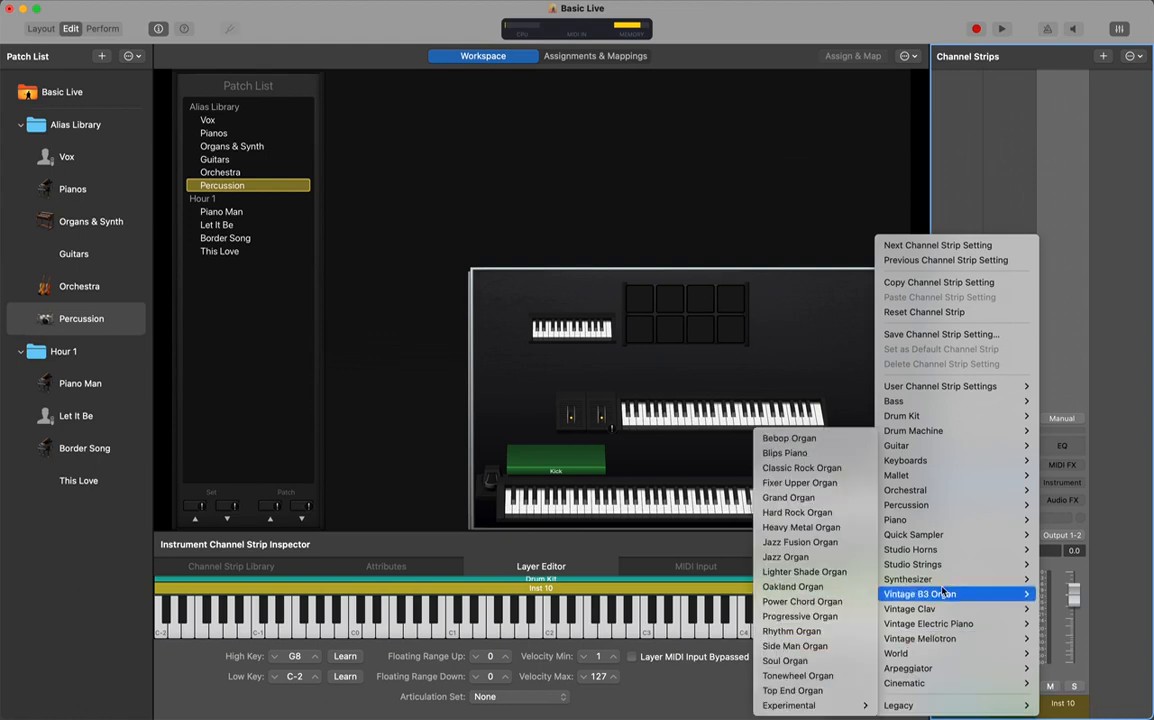
Open Inst 10's instrument plug-in list and close it empty, then select the Percussion patch
{"action": "left_click", "coordinate": [1121, 243]}
{"action": "left_click", "coordinate": [1060, 484]}
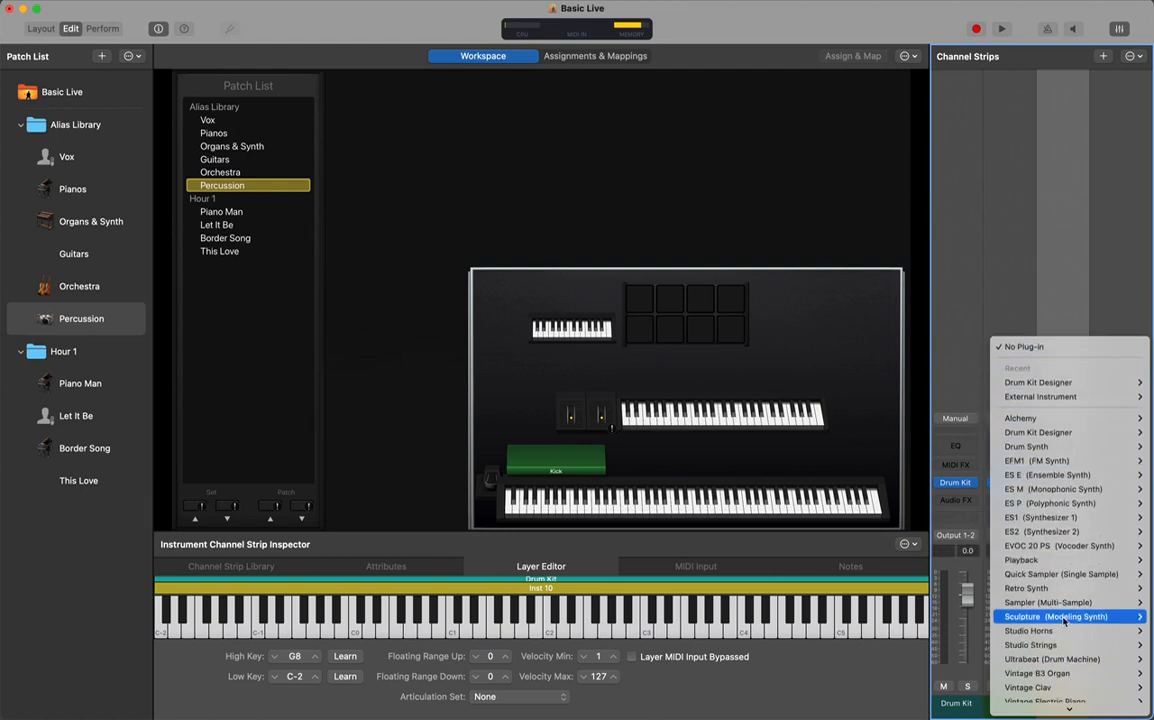
{"action": "mouse_move", "coordinate": [1065, 622]}
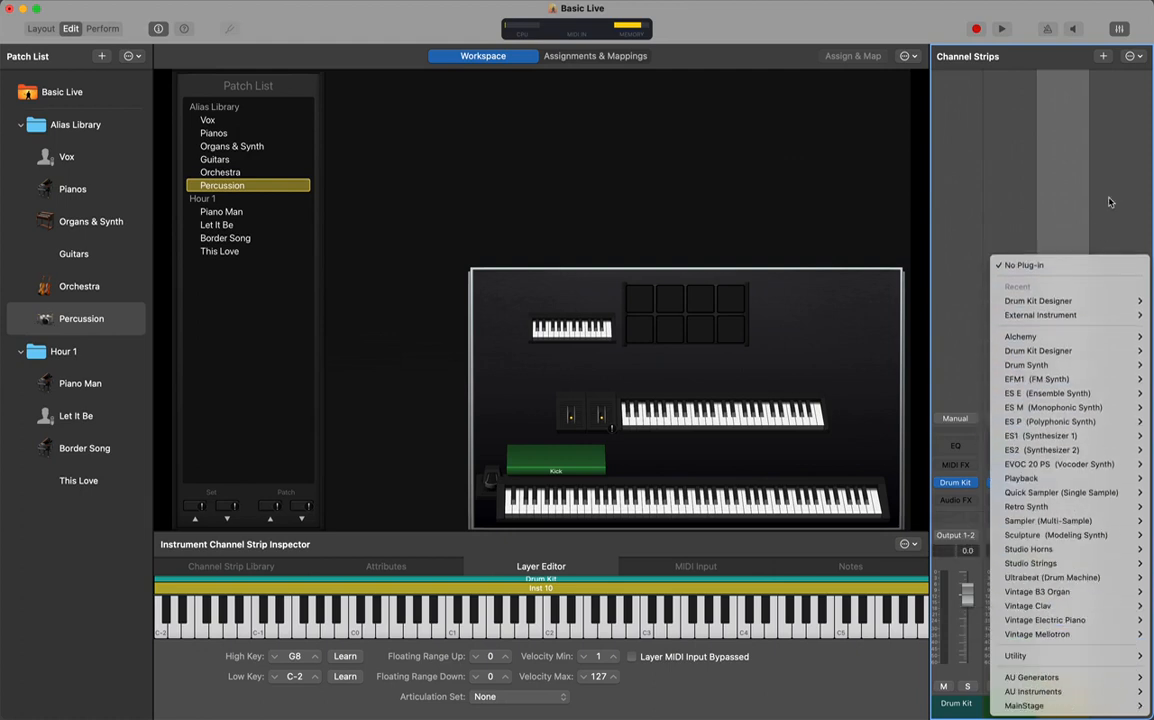
{"action": "left_click", "coordinate": [997, 160]}
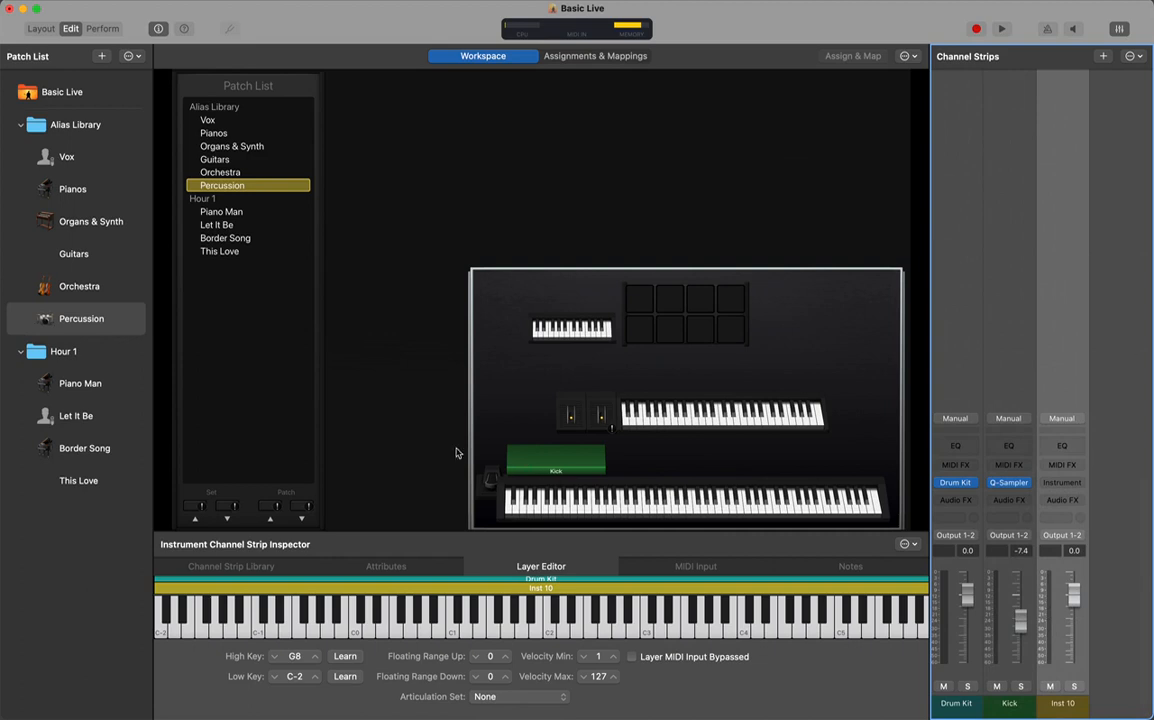
{"action": "left_click", "coordinate": [54, 317]}
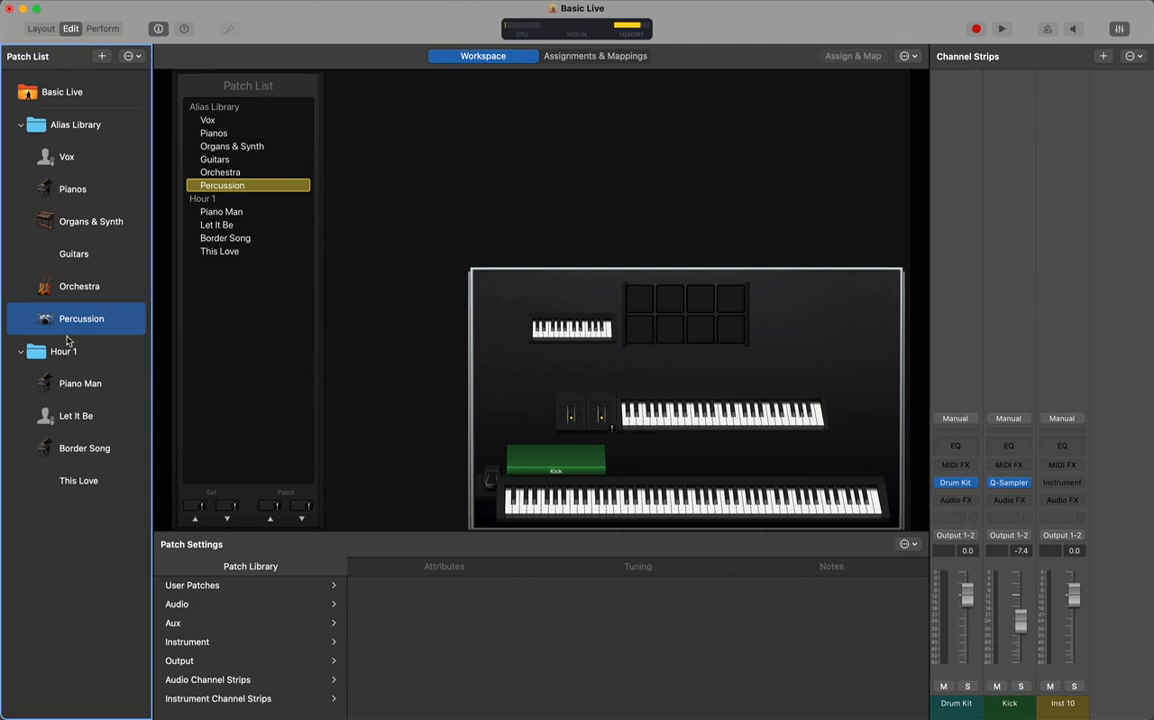
Switch to the Piano Man patch with its Piano Steinway and Vocal Classic strips
{"action": "left_click", "coordinate": [82, 390]}
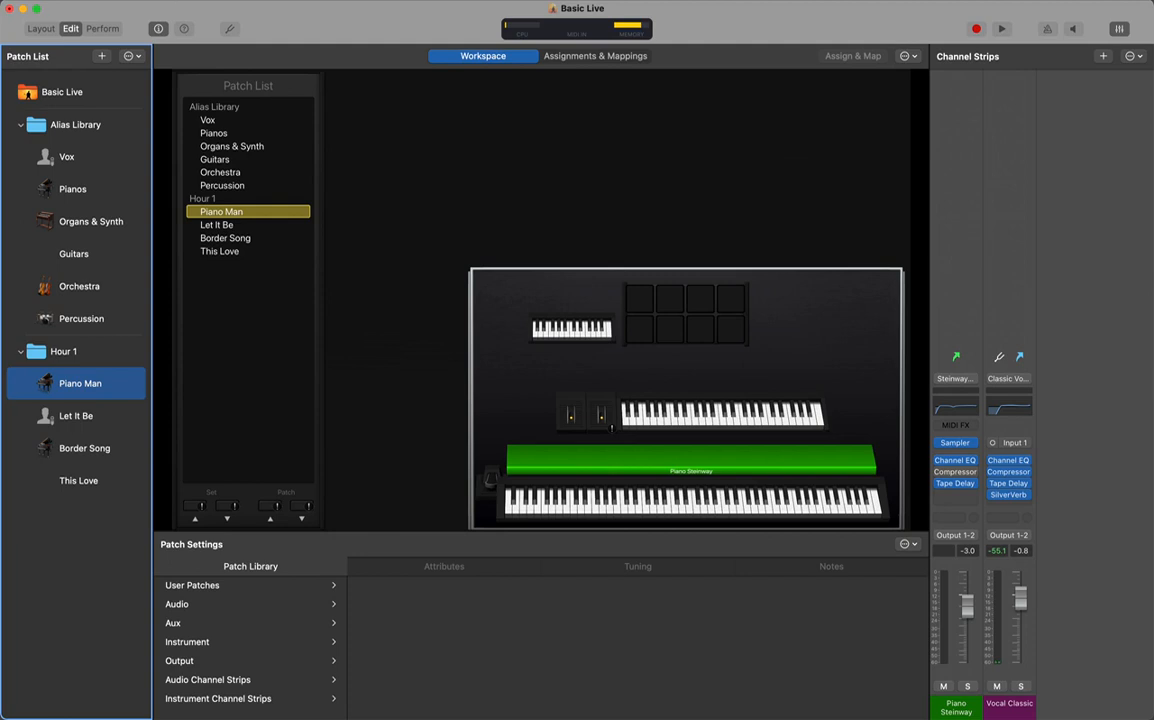
Look through the MainStage menu and the Channel Strips options without changing anything
{"action": "left_click", "coordinate": [48, 0]}
{"action": "mouse_move", "coordinate": [14, 0]}
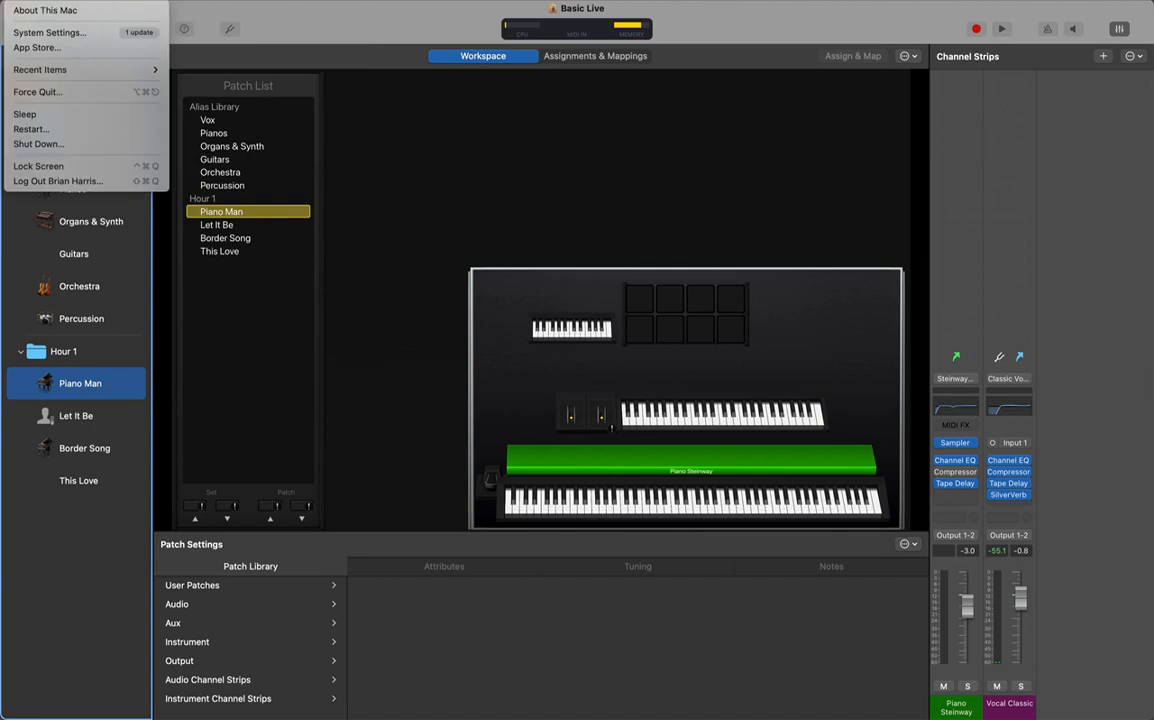
{"action": "mouse_move", "coordinate": [52, 8]}
{"action": "mouse_move", "coordinate": [67, 34]}
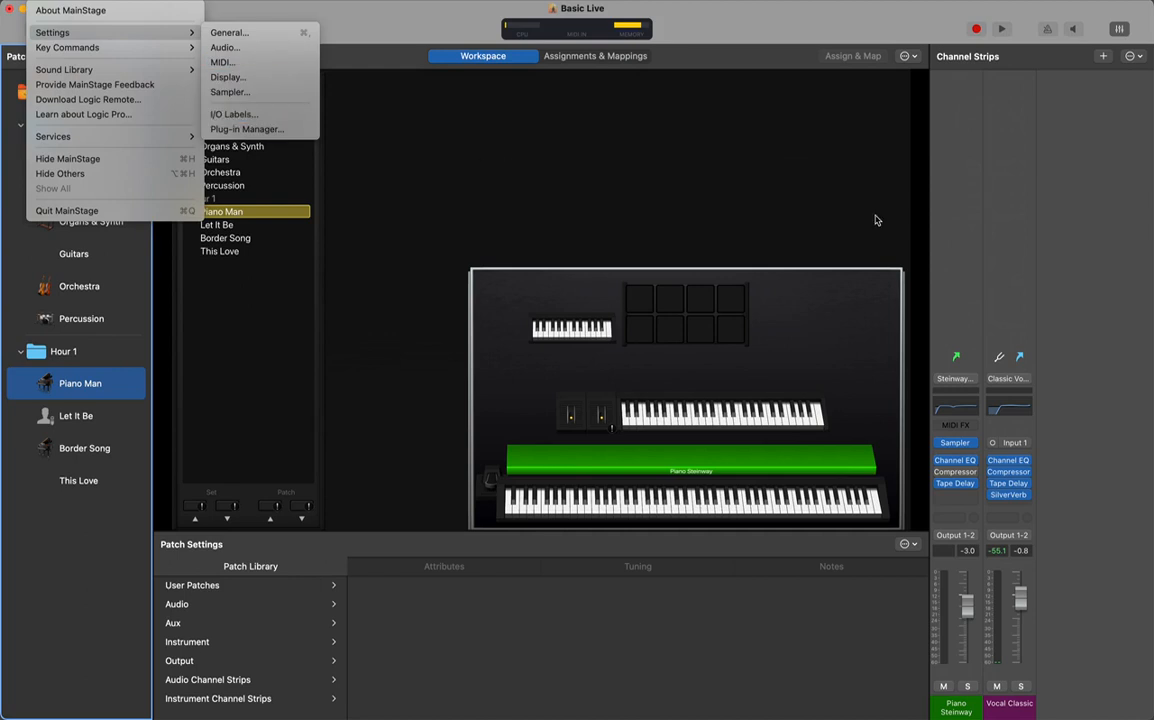
{"action": "left_click", "coordinate": [1056, 258]}
{"action": "left_click", "coordinate": [1141, 59]}
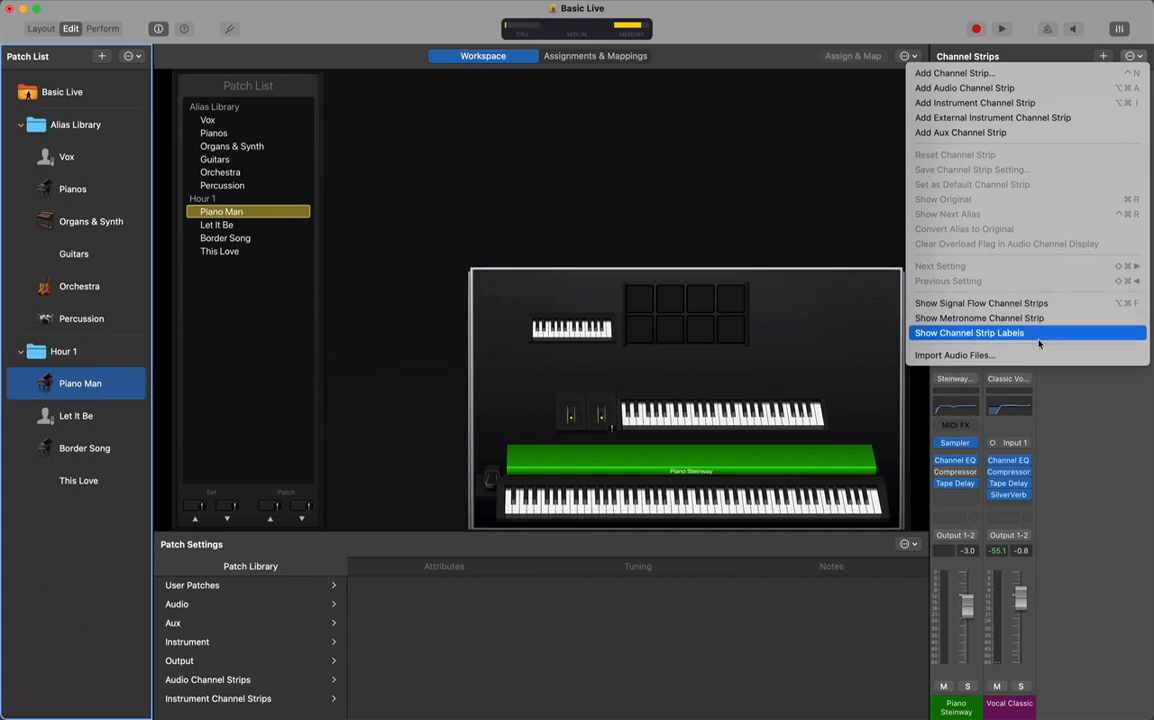
{"action": "left_click", "coordinate": [965, 409]}
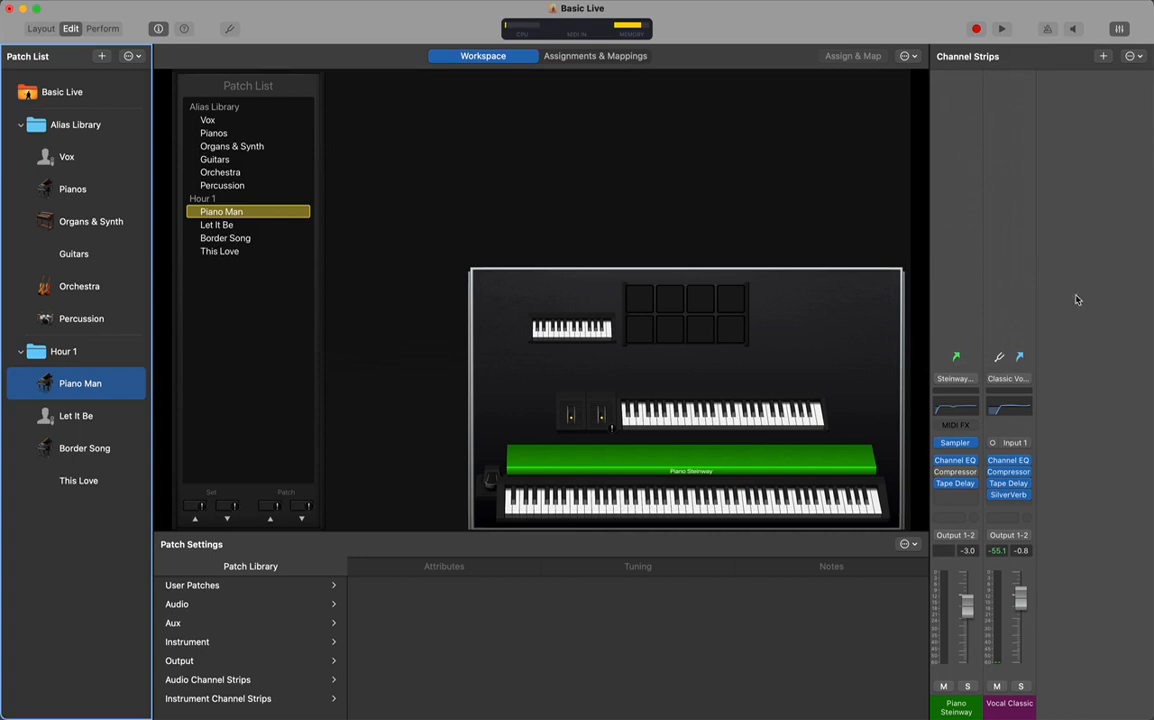
Toggle Show Signal Flow Channel Strips on and off, then select the 88-key keyboard screen control
{"action": "left_click", "coordinate": [1133, 56]}
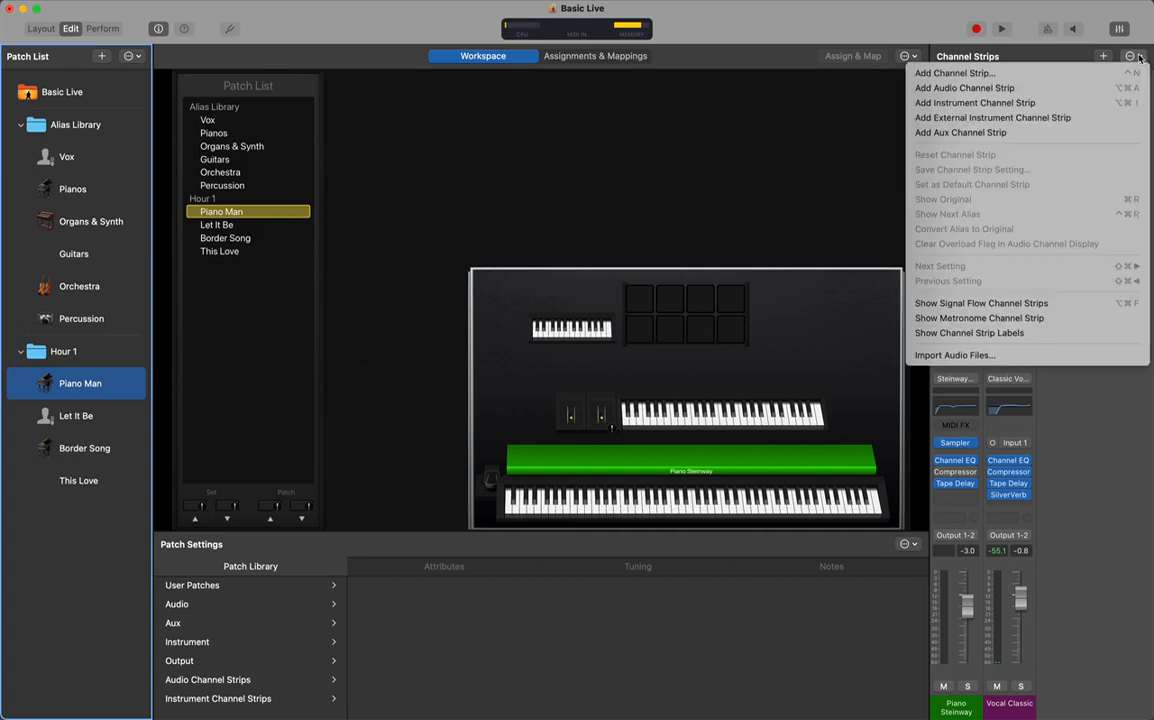
{"action": "left_click", "coordinate": [1054, 307]}
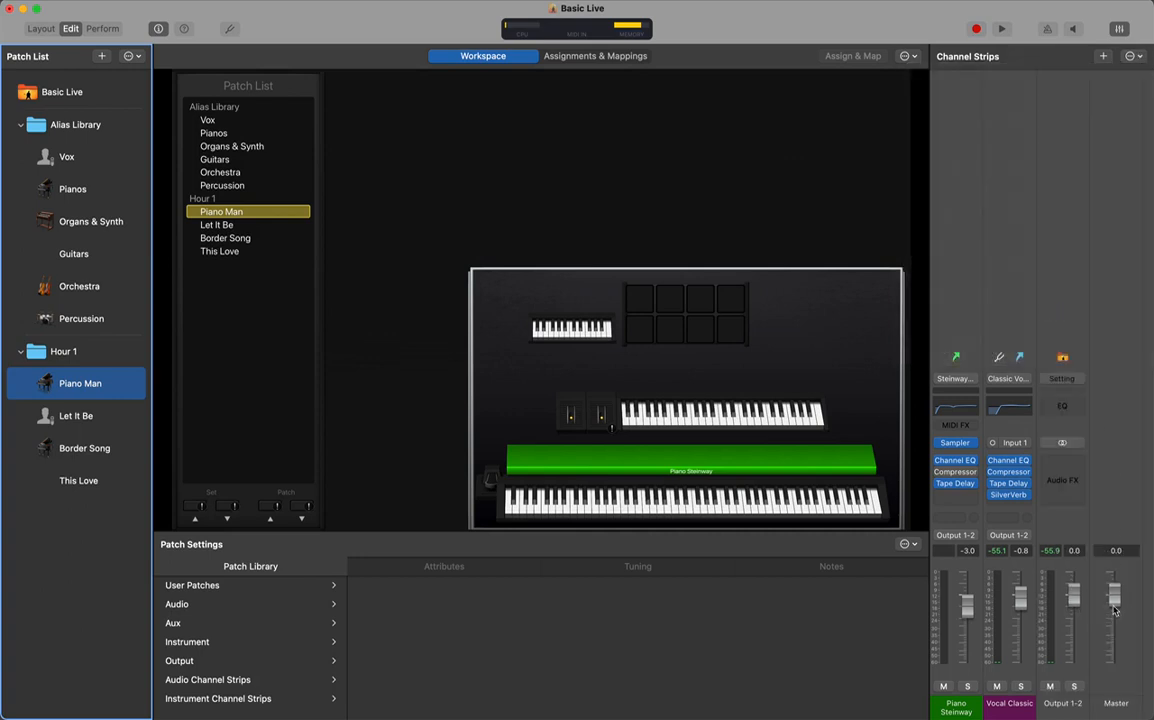
{"action": "left_click", "coordinate": [1134, 57]}
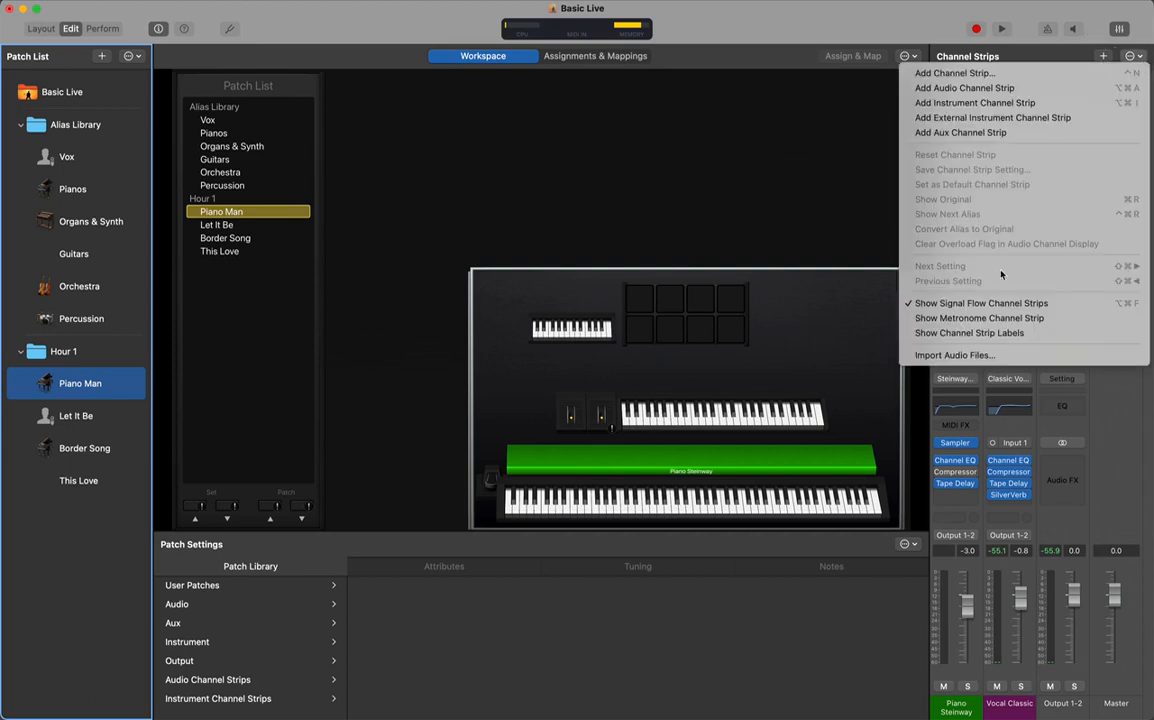
{"action": "left_click", "coordinate": [1040, 303]}
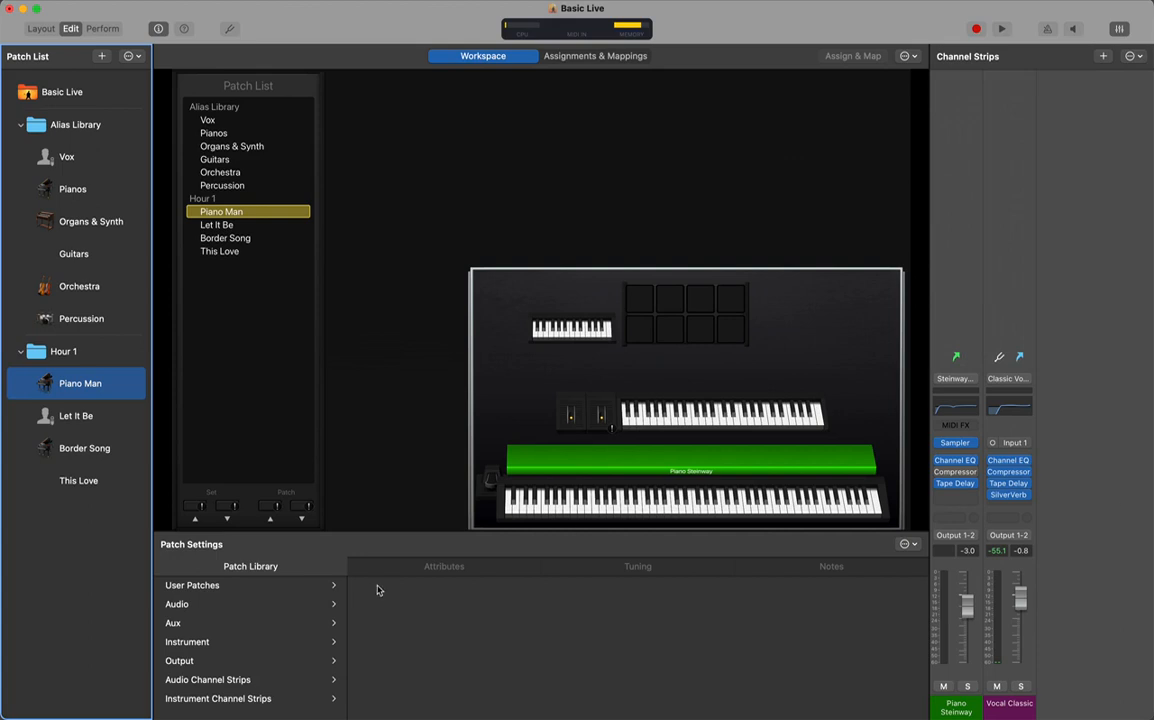
{"action": "left_click", "coordinate": [509, 466]}
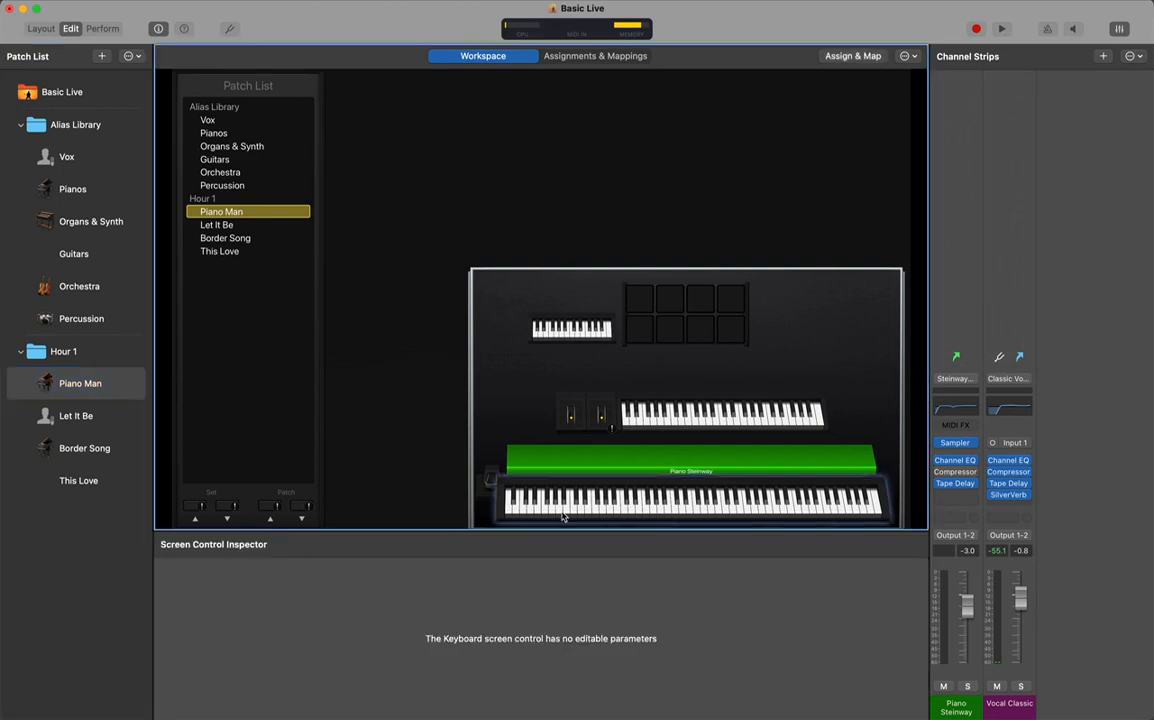
In Layout mode, inspect the Sustain control and the 25-key Pads keyboard (KL Essential 49 mk3, channel 11, from C0)
{"action": "left_click", "coordinate": [41, 28]}
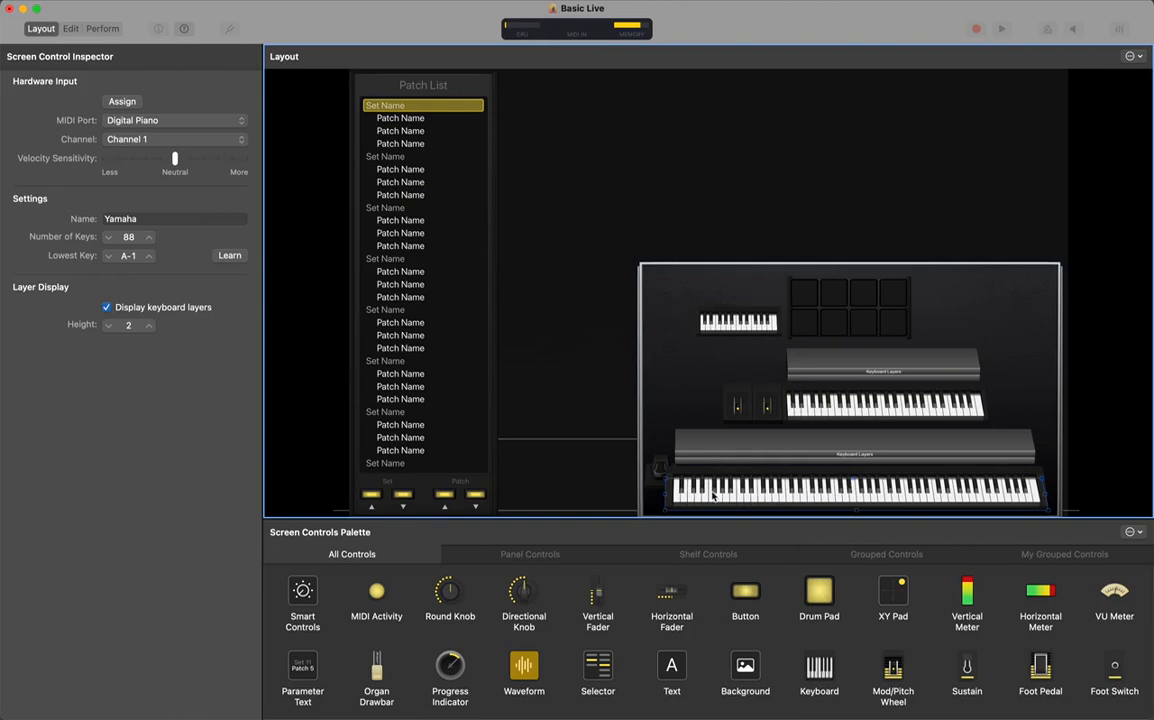
{"action": "left_click", "coordinate": [659, 468]}
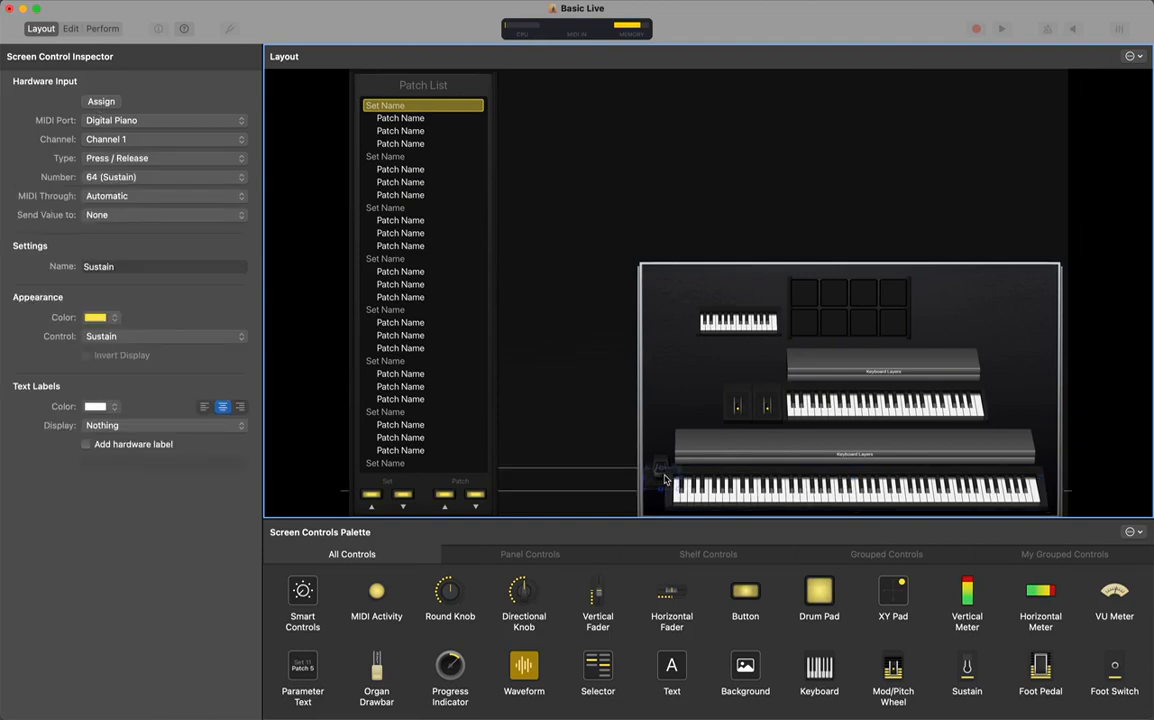
{"action": "left_click", "coordinate": [729, 328]}
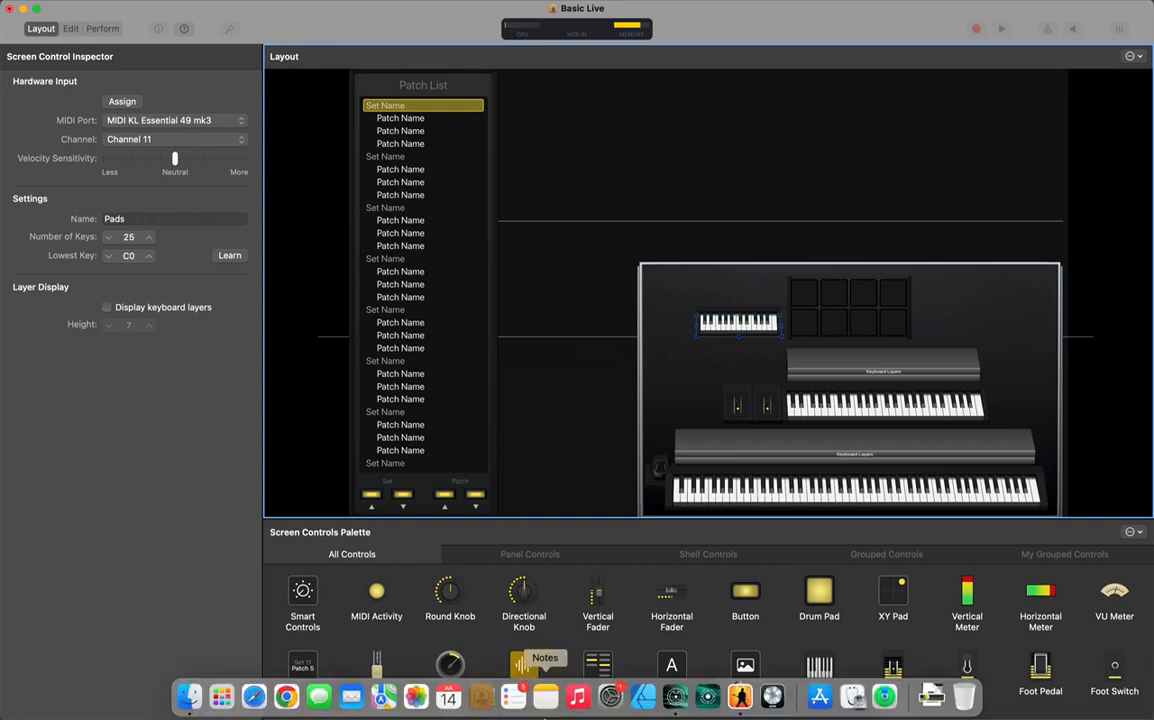
In Arturia MIDI Control Center, check pads 6, 1 and 5, keeping pad 5's note at C1 on channel 11
{"action": "left_click", "coordinate": [675, 697]}
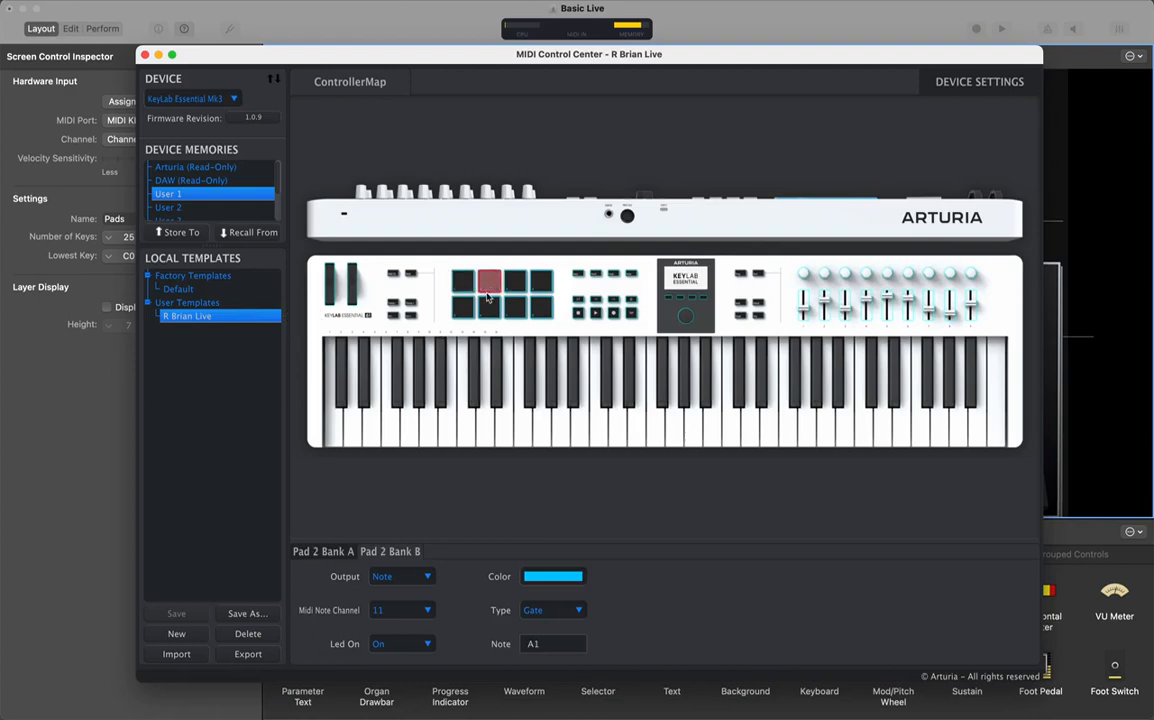
{"action": "left_click", "coordinate": [490, 309]}
{"action": "left_click", "coordinate": [465, 288]}
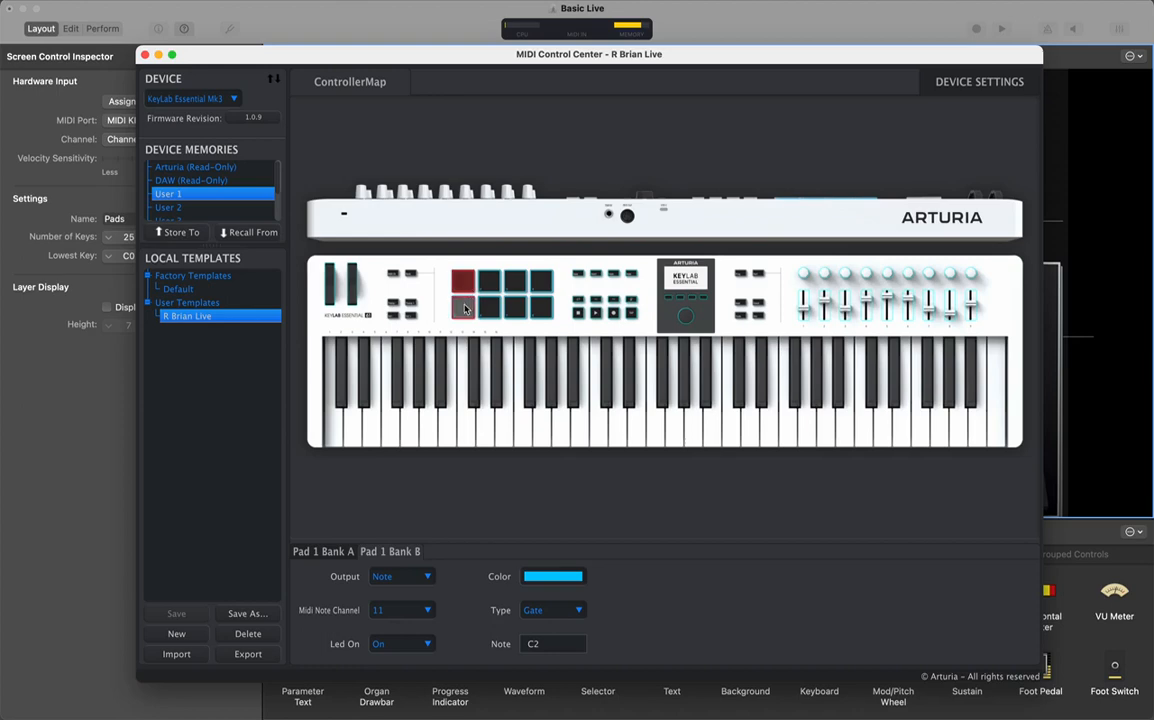
{"action": "left_click", "coordinate": [464, 310]}
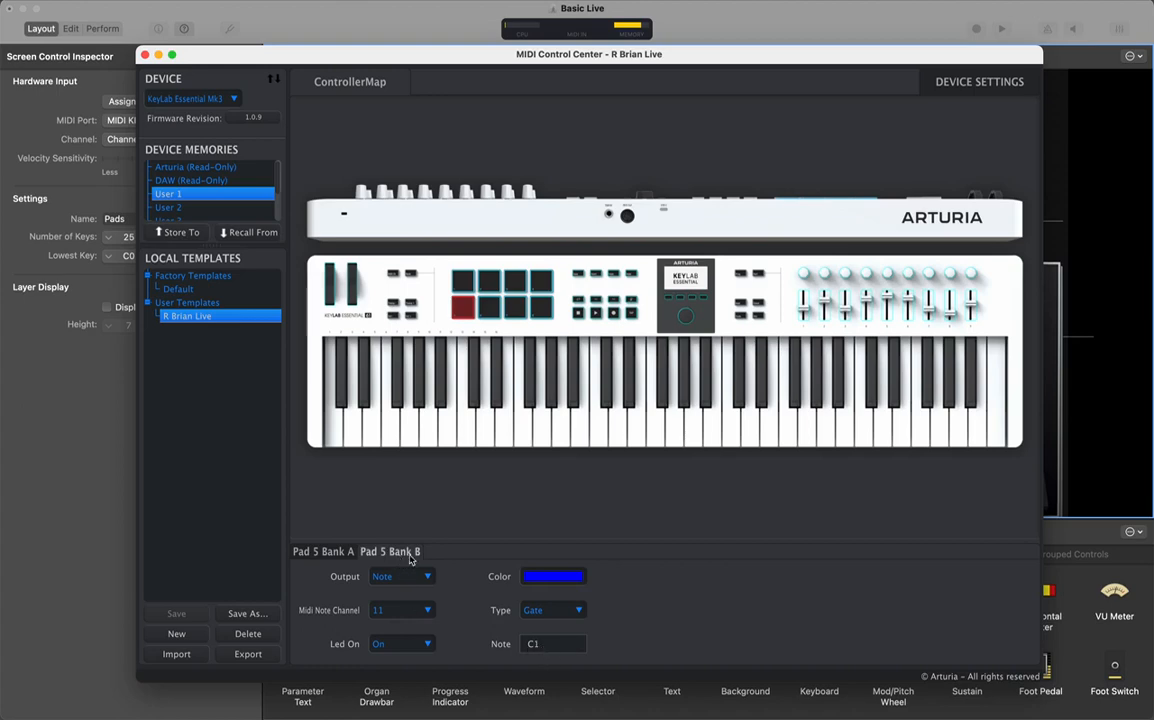
{"action": "left_click", "coordinate": [550, 645]}
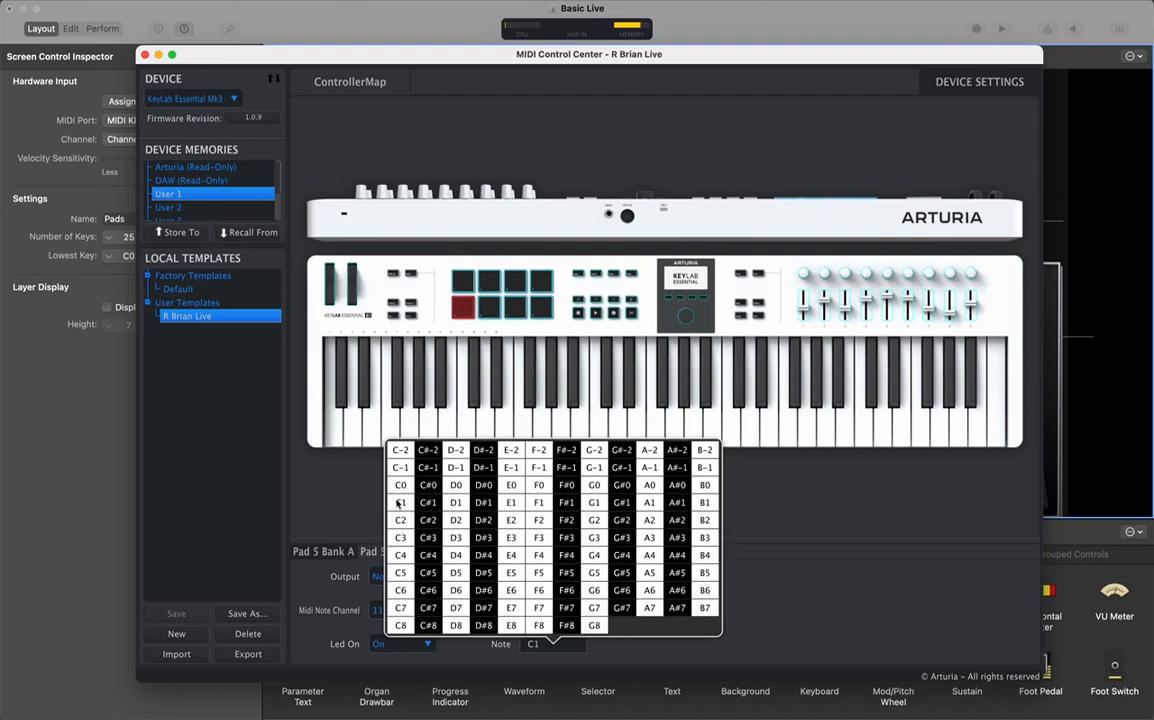
{"action": "left_click", "coordinate": [822, 498]}
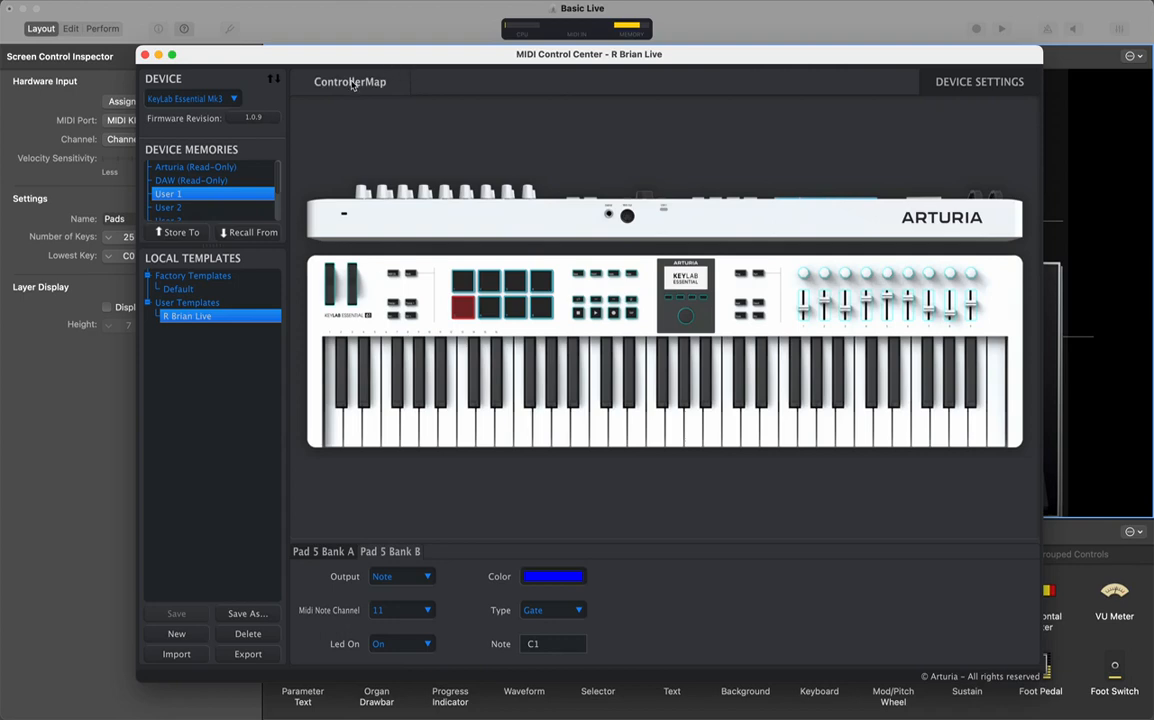
{"action": "left_click", "coordinate": [979, 82]}
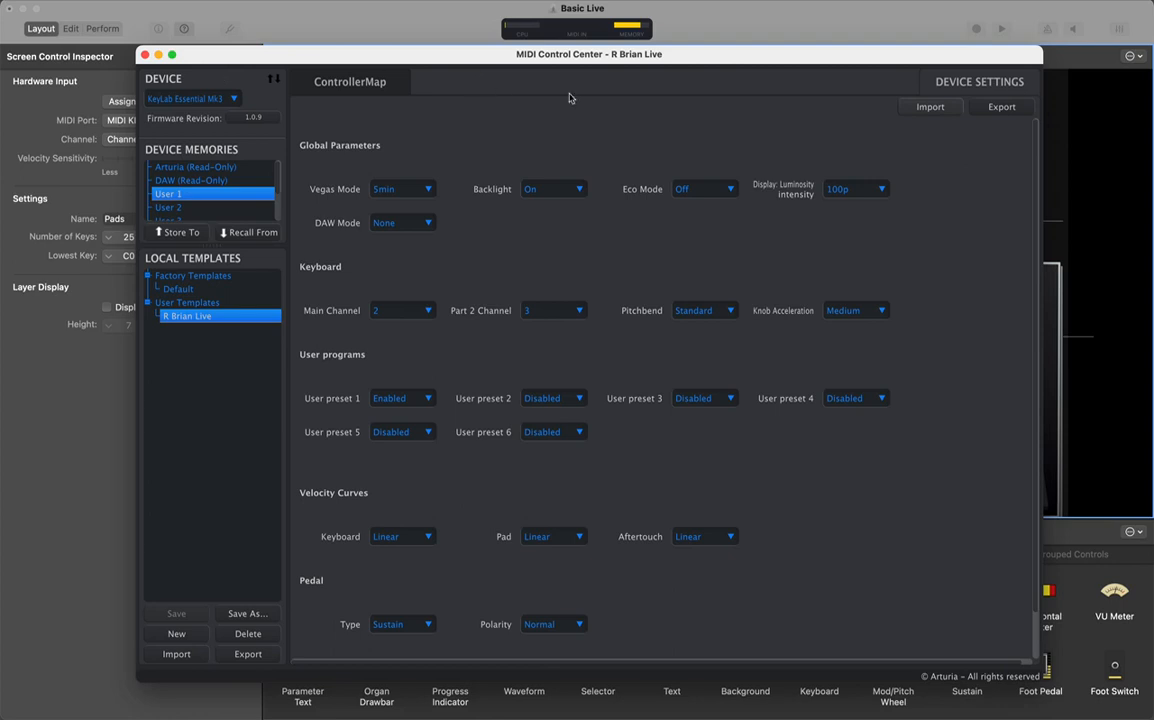
{"action": "left_click", "coordinate": [356, 86]}
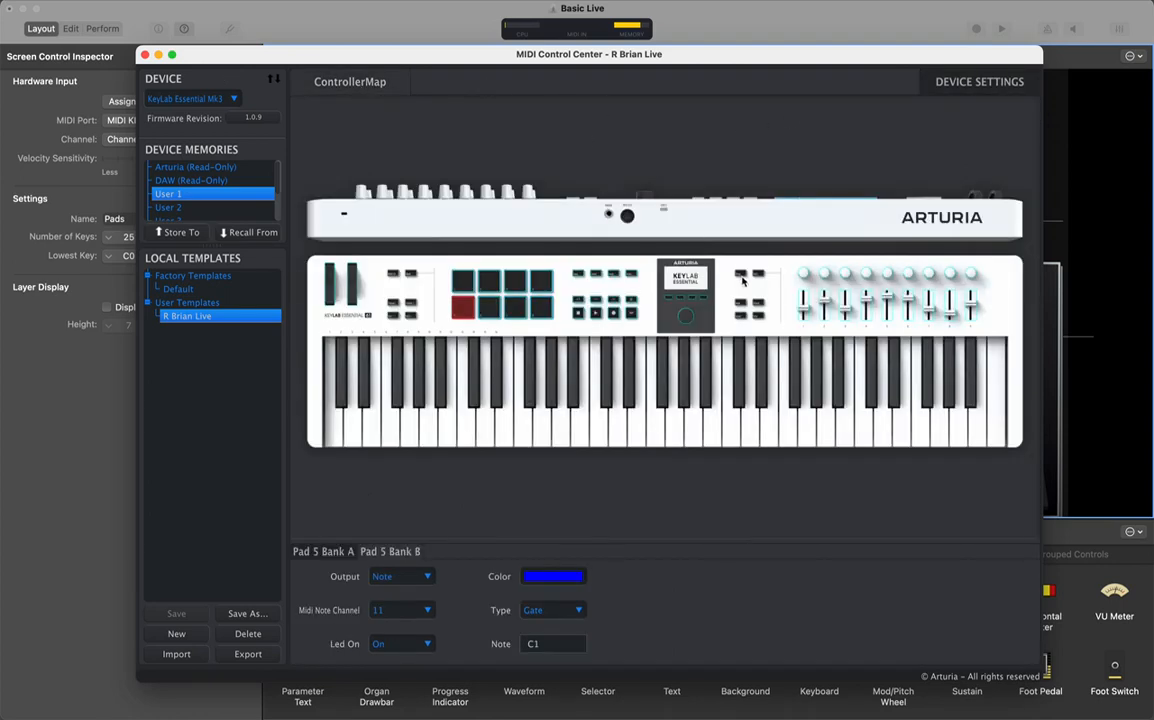